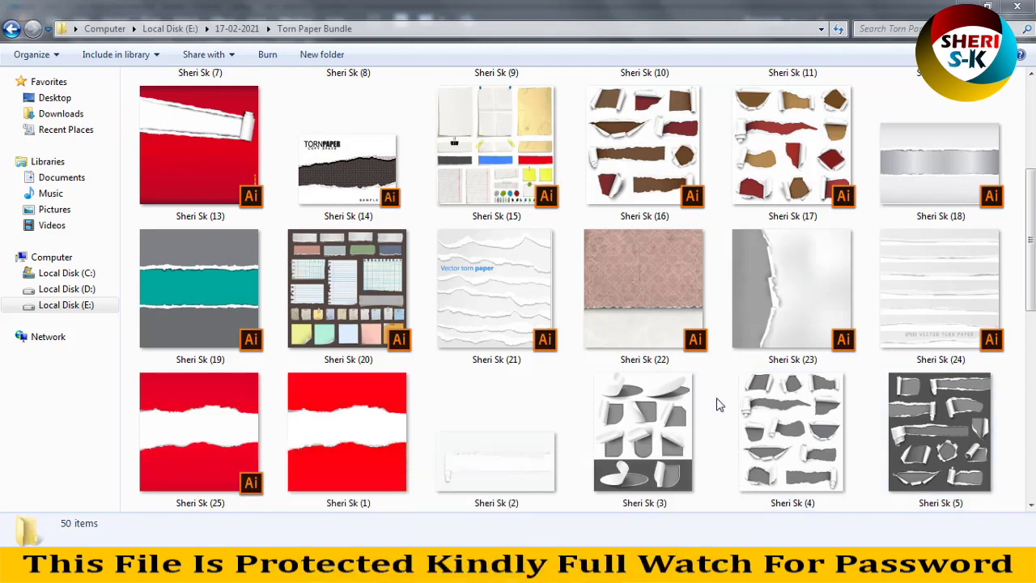
- Scroll to the end of the Torn Paper Bundle folder and open its last JPEG preview in Photo Viewer
left_click(684, 421)
scroll(701, 381, "down", 5)
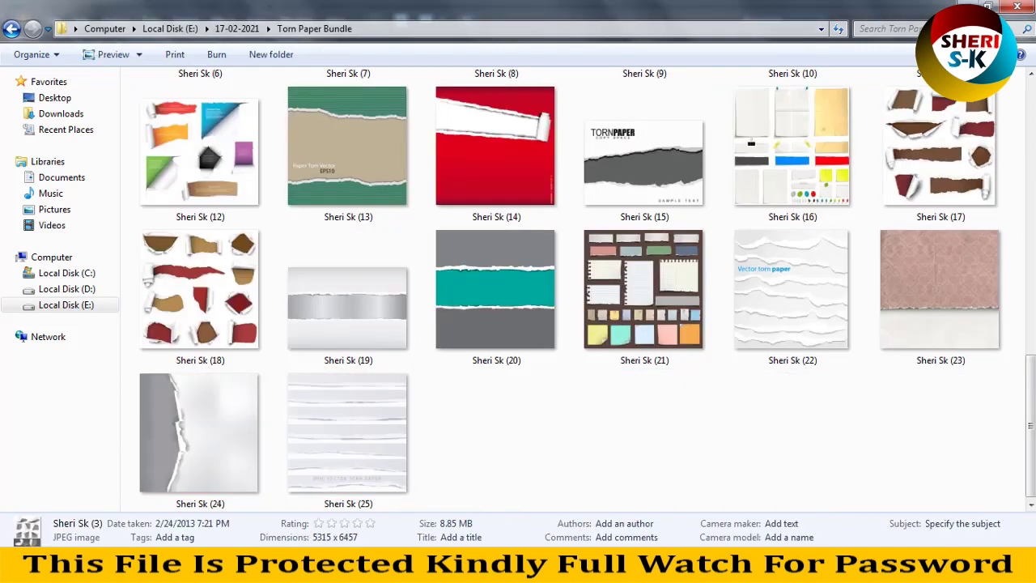
double_click(342, 407)
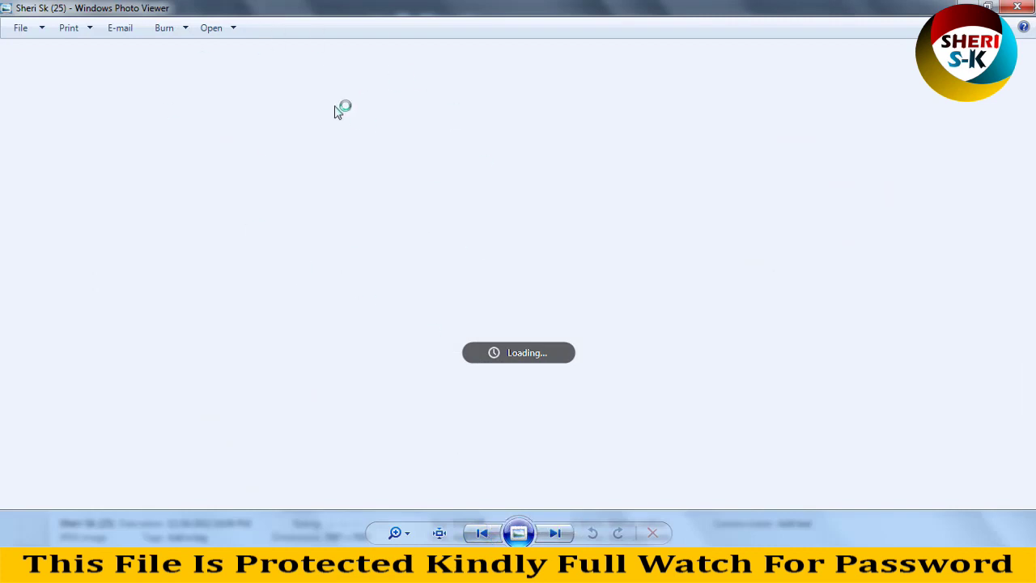
- Advance two images to the peeling-sticker preview
scroll(430, 224, "up", 5)
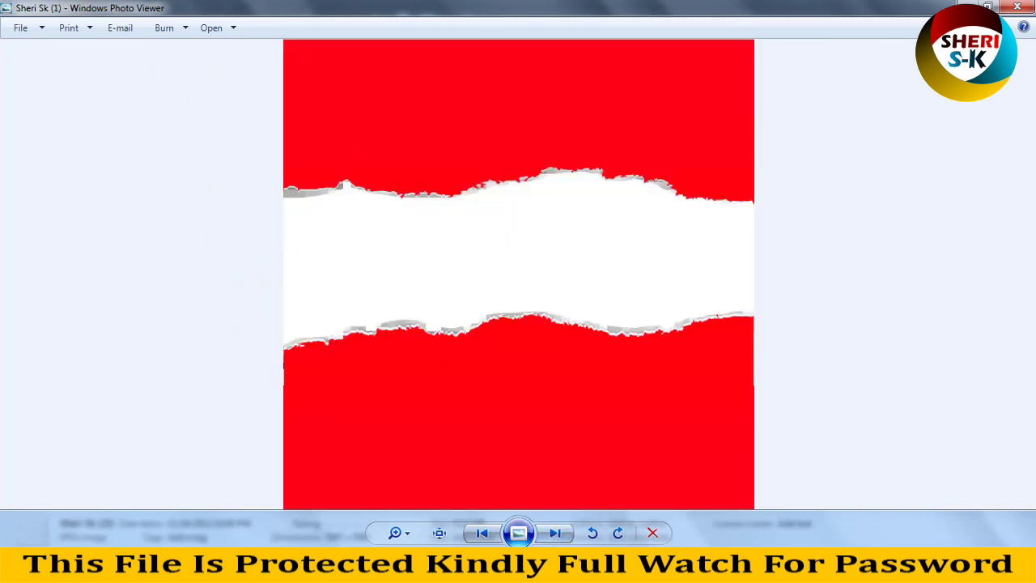
left_click(555, 539)
left_click(554, 535)
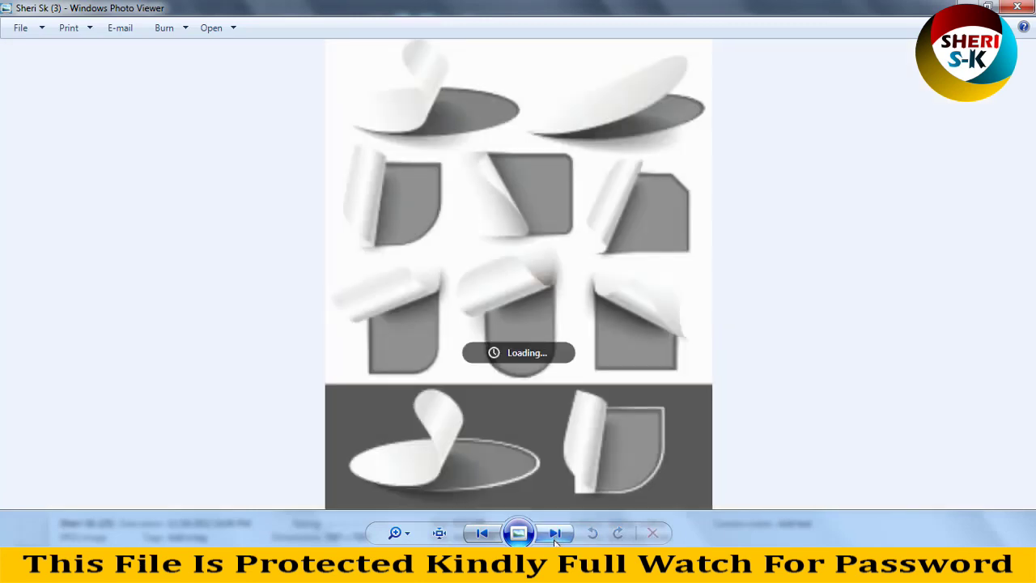
- Zoom into the sticker sheet and pan from the top stickers down to the dark lower panel
scroll(578, 231, "up", 3)
left_click_drag(462, 162, 527, 329)
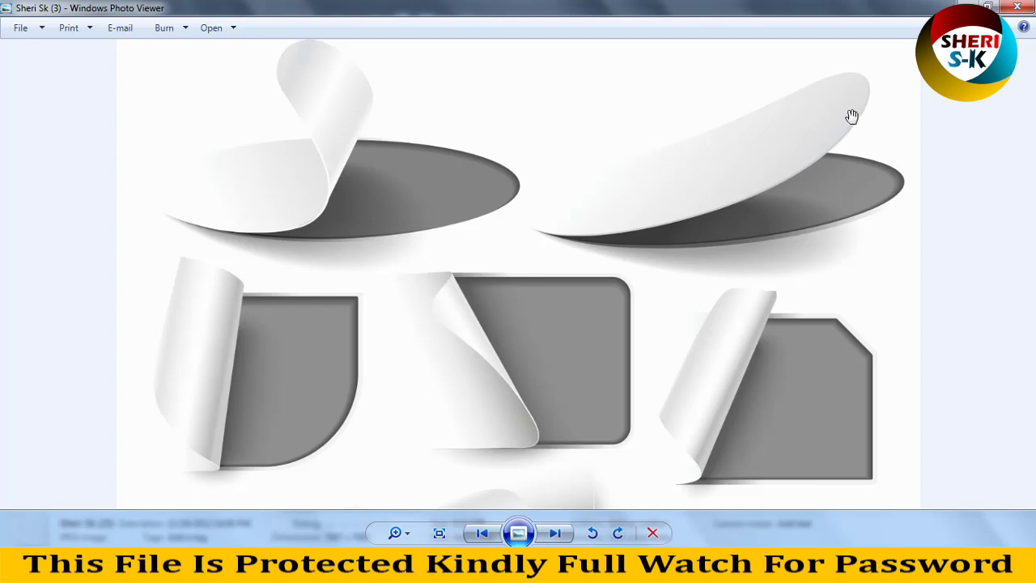
left_click_drag(639, 389, 650, 291)
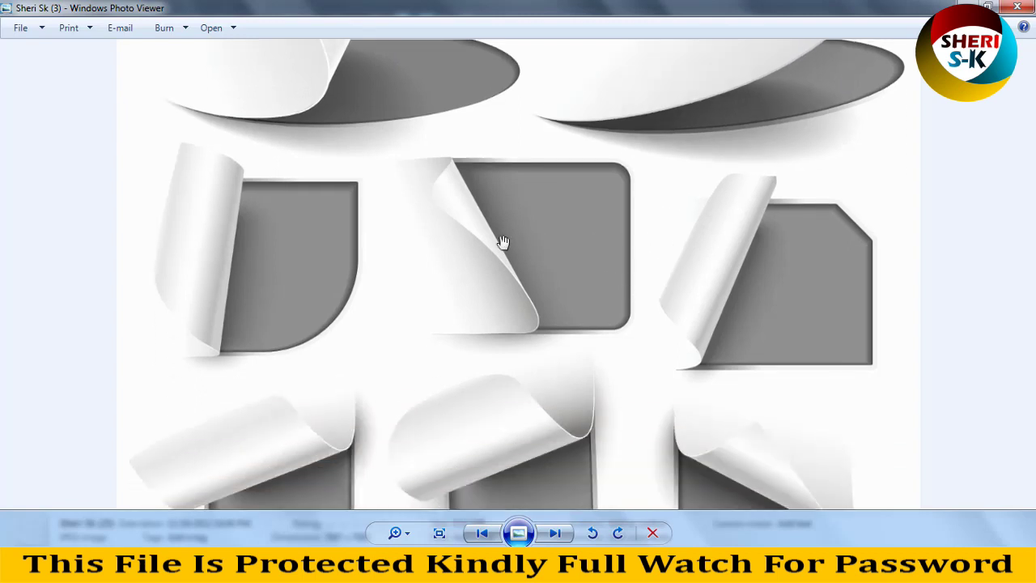
left_click_drag(643, 402, 650, 262)
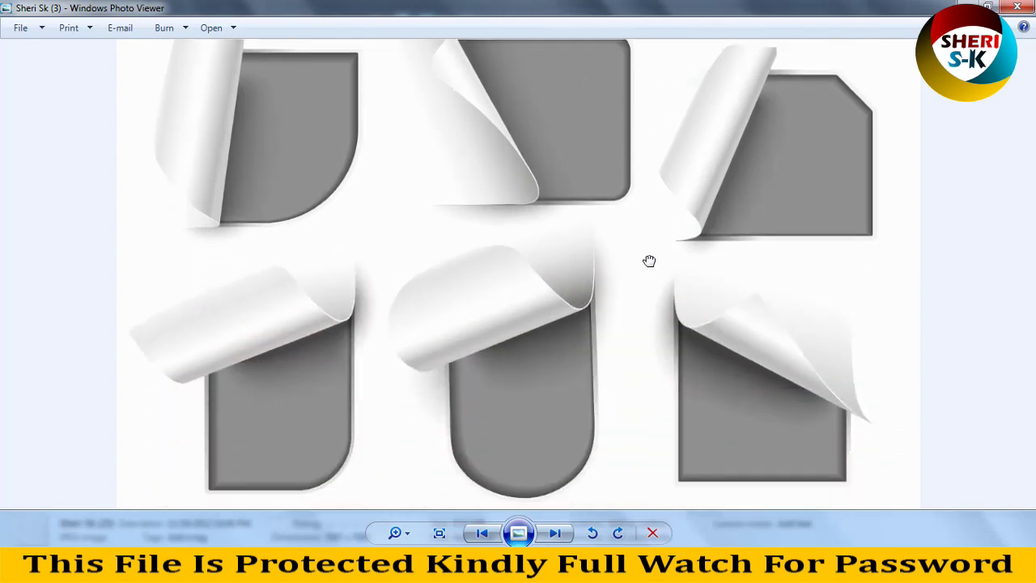
left_click_drag(639, 354, 645, 162)
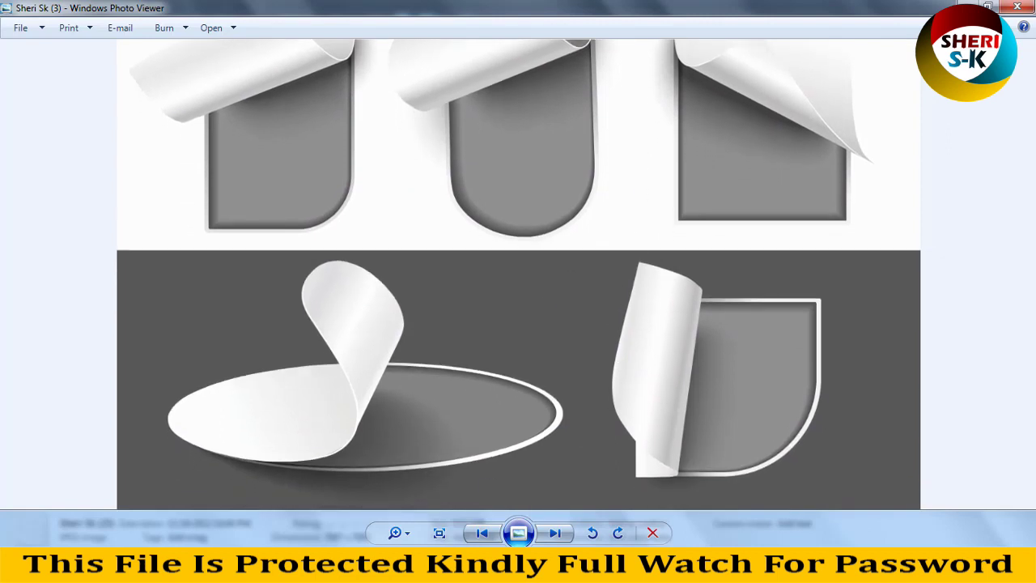
- Page forward five images, past the grey and teal sets, to the VECTOR BACKGROUND banner
left_click(555, 533)
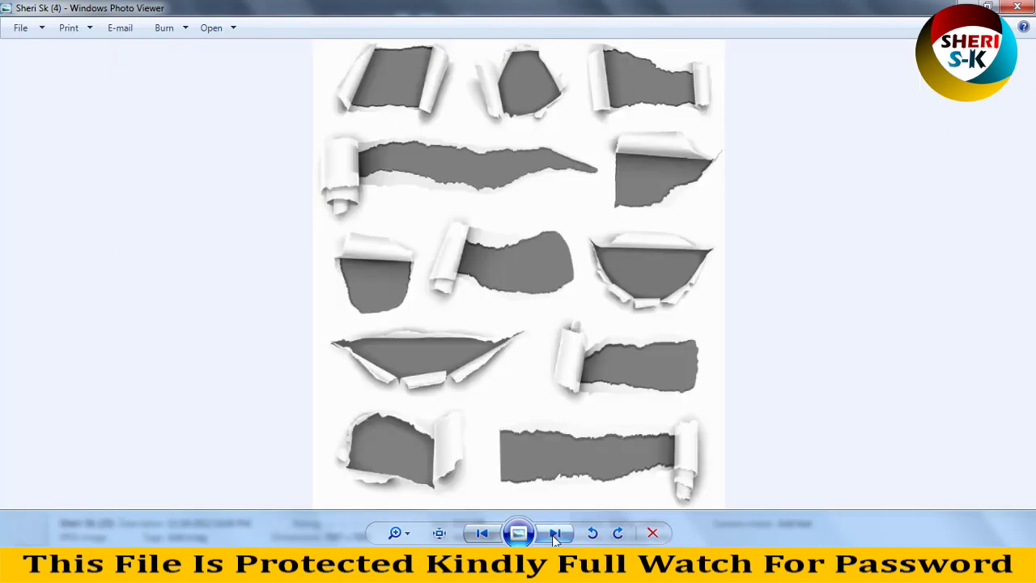
left_click(554, 533)
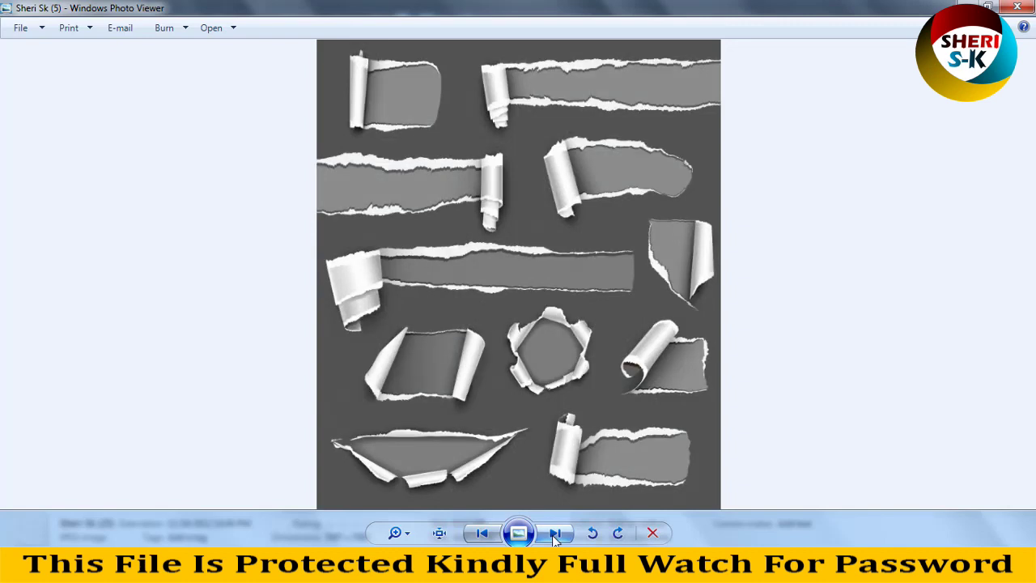
left_click(554, 533)
left_click(555, 534)
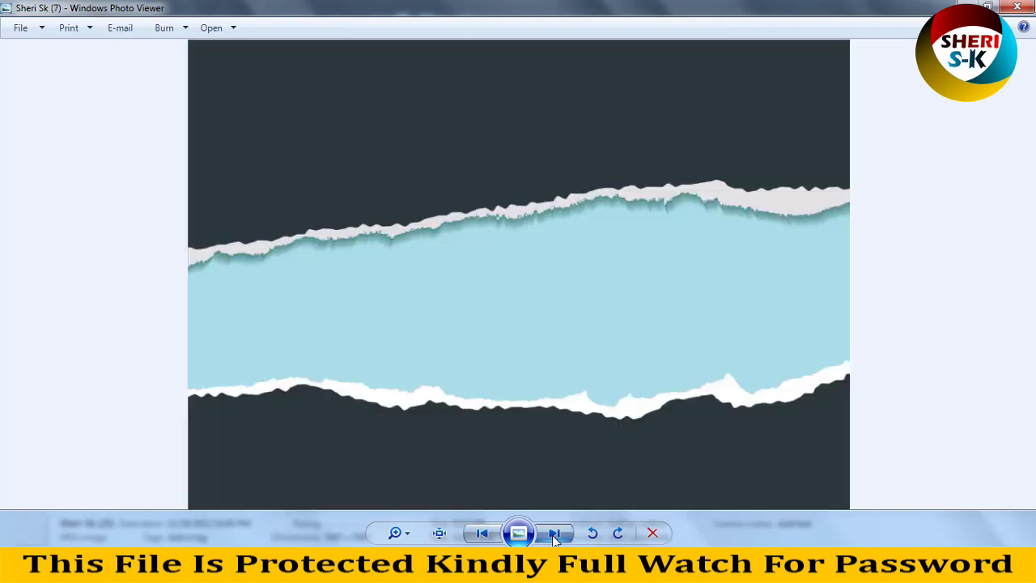
left_click(554, 534)
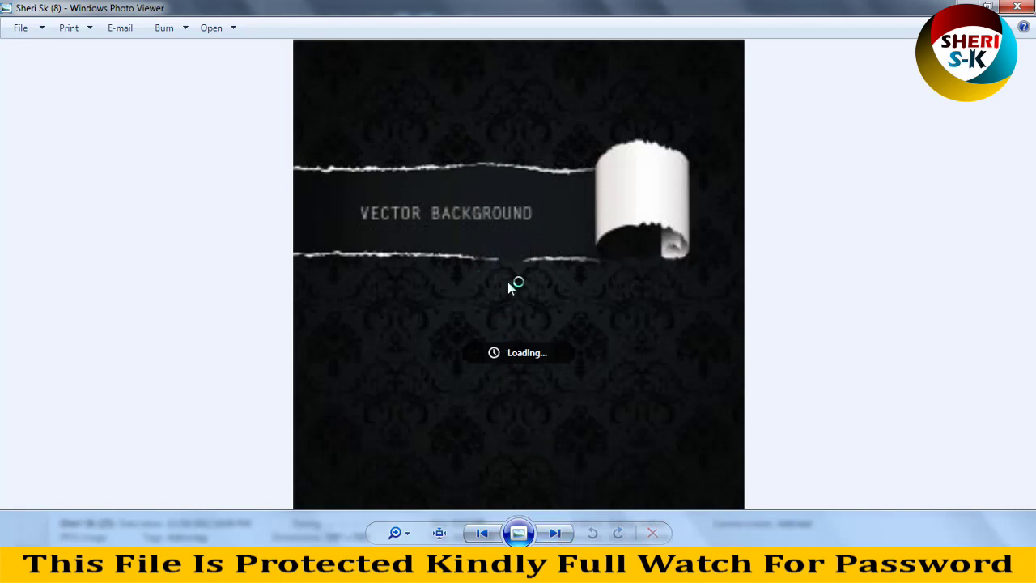
- Zoom in on the VECTOR BACKGROUND banner and back out again
scroll(428, 196, "up", 4)
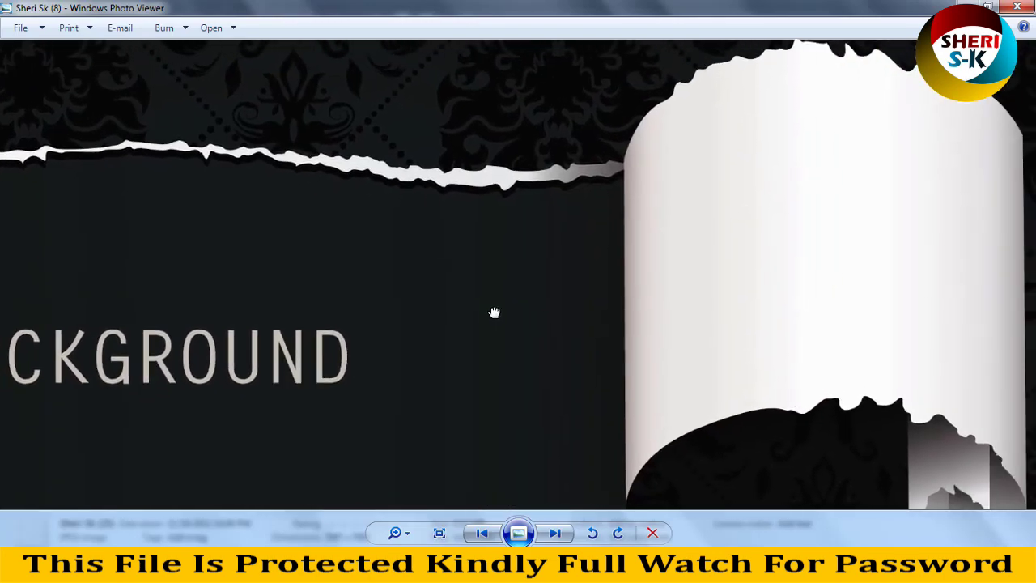
scroll(494, 312, "down", 4)
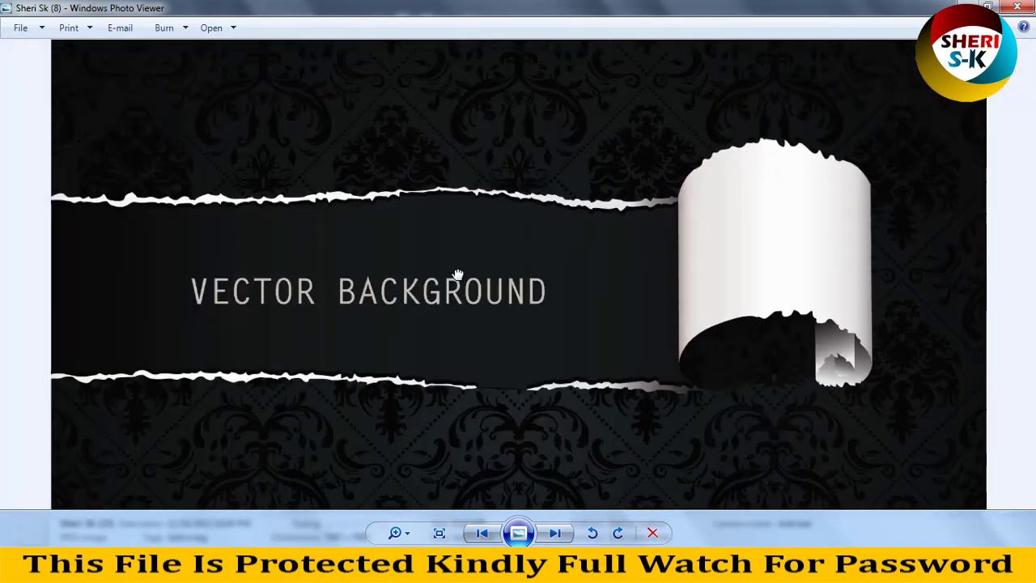
scroll(493, 327, "down", 2)
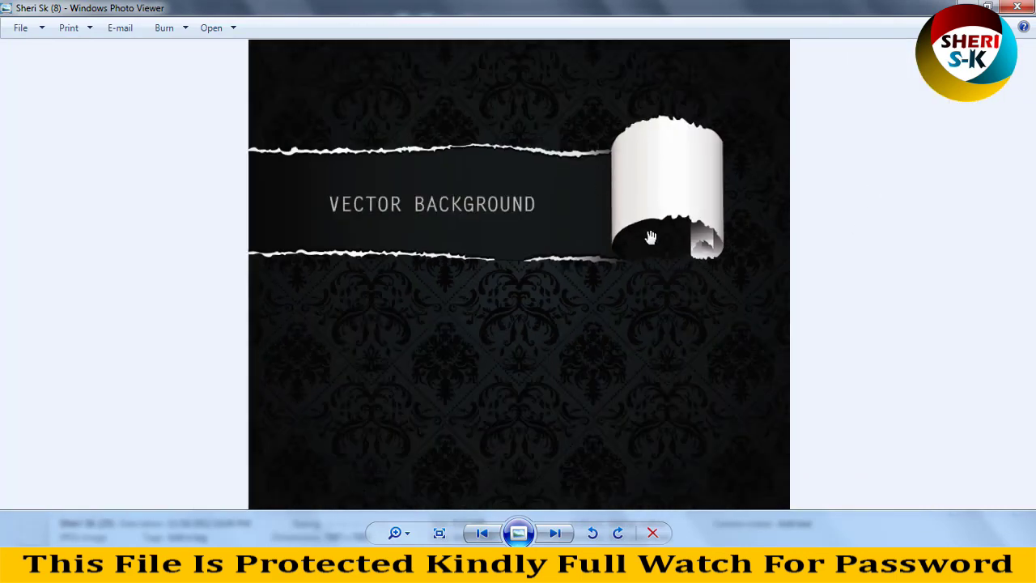
- Advance four images, past the banner, red and grey sets, to the colourful torn-paper banner set
left_click(557, 533)
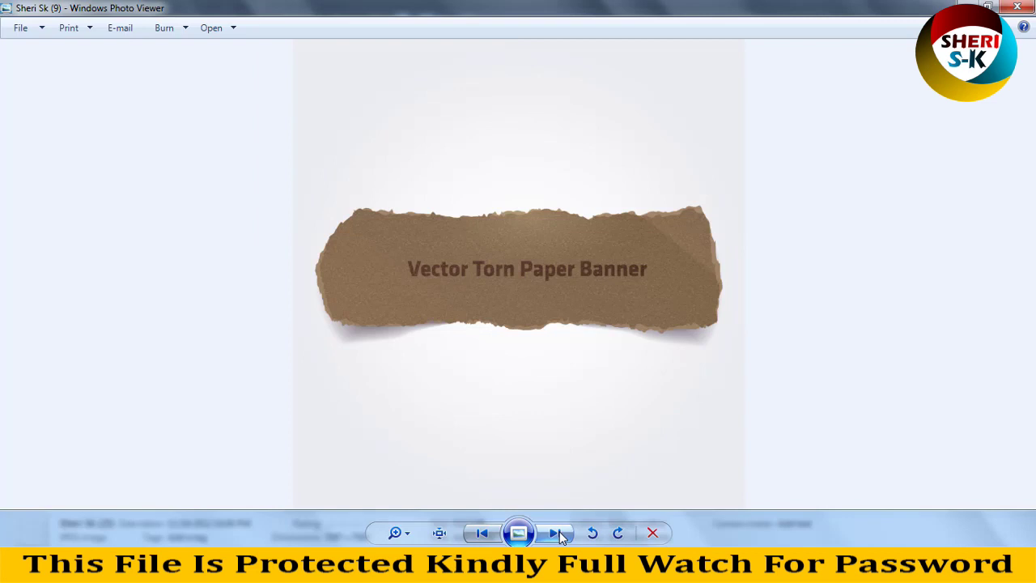
left_click(556, 533)
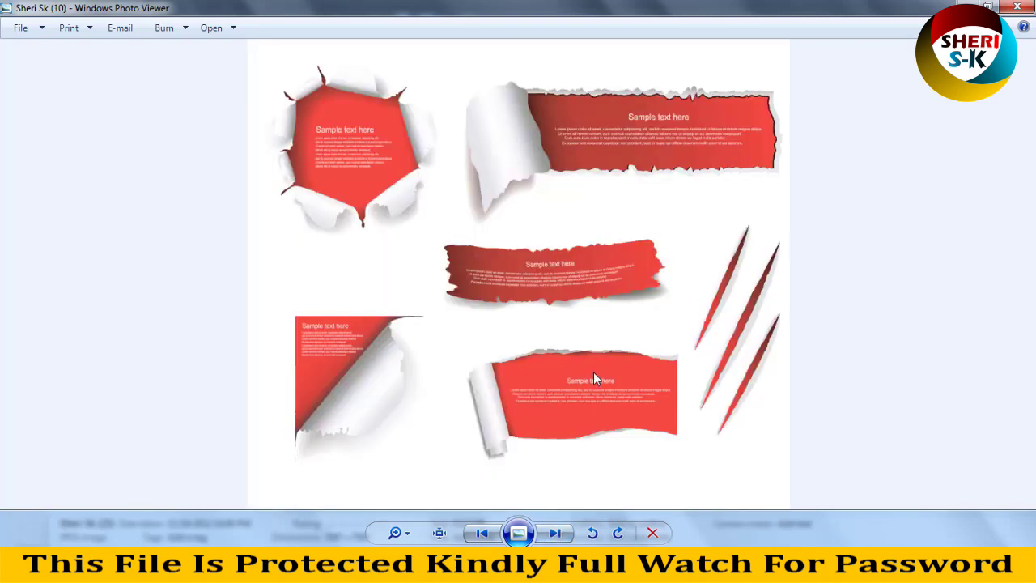
left_click(557, 533)
left_click(558, 533)
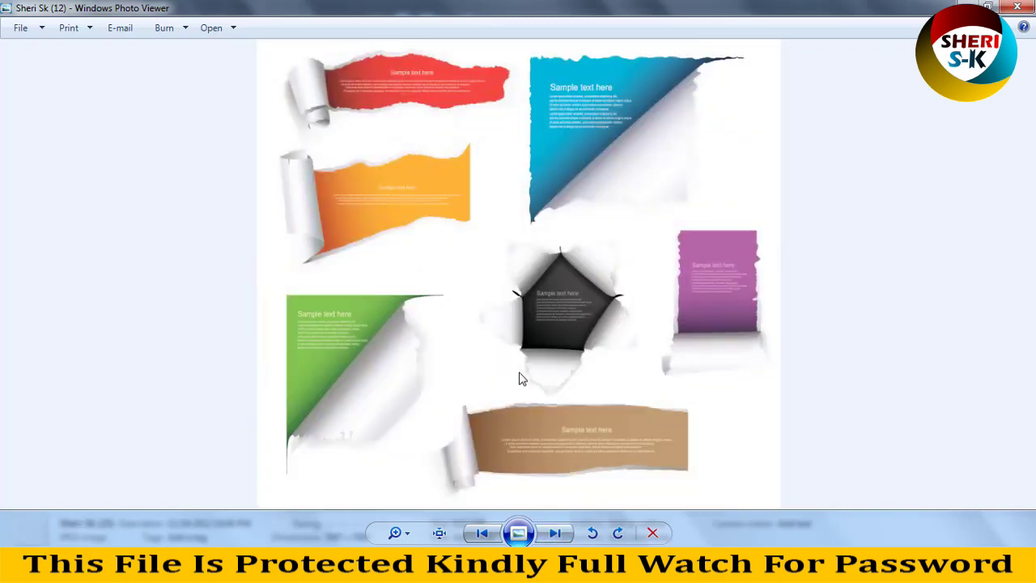
- Zoom in and out repeatedly to study the colourful banner set
scroll(590, 294, "up", 3)
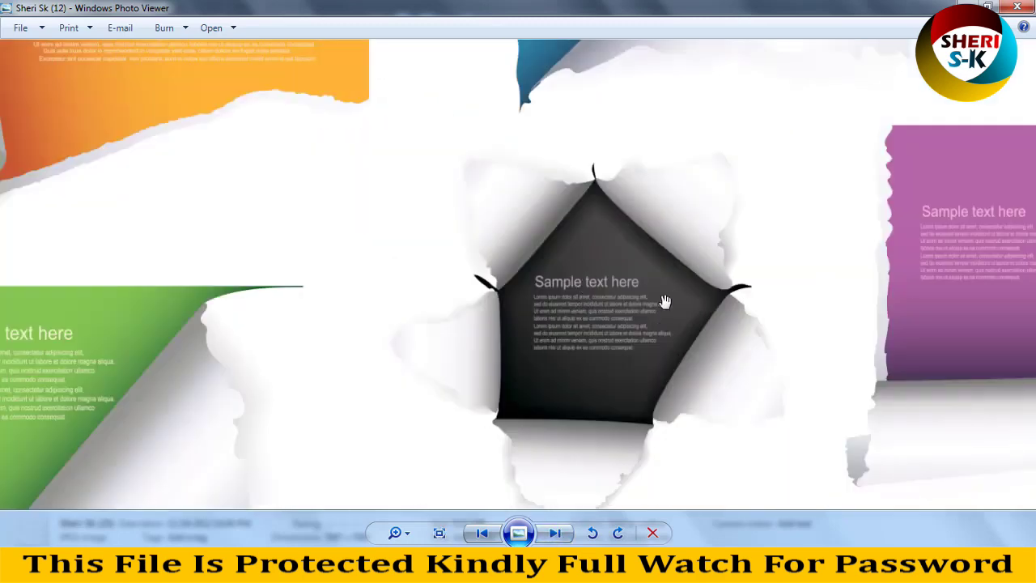
scroll(667, 301, "up", 3)
scroll(361, 186, "down", 3)
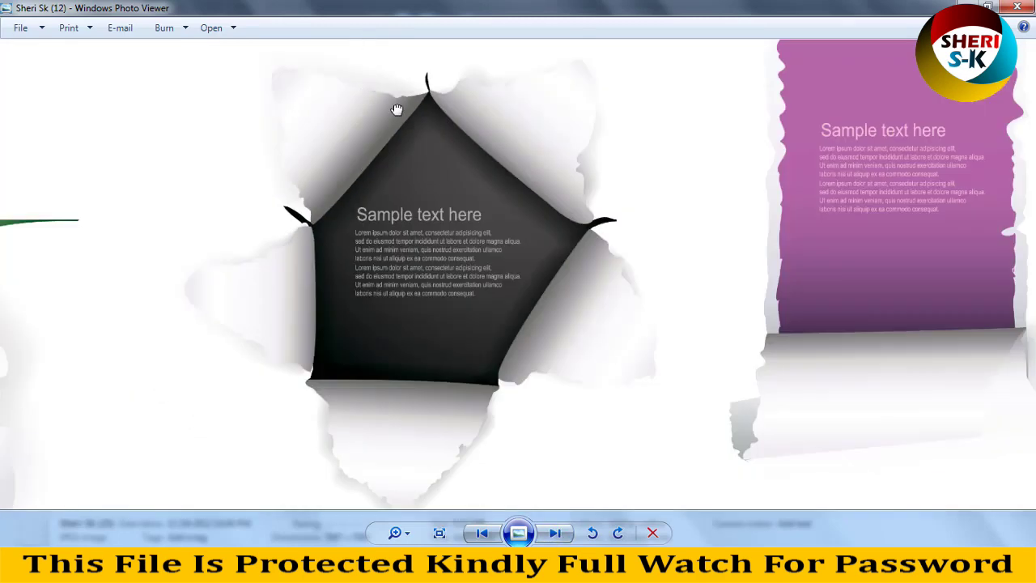
scroll(397, 109, "down", 2)
scroll(426, 86, "down", 2)
scroll(478, 324, "down", 2)
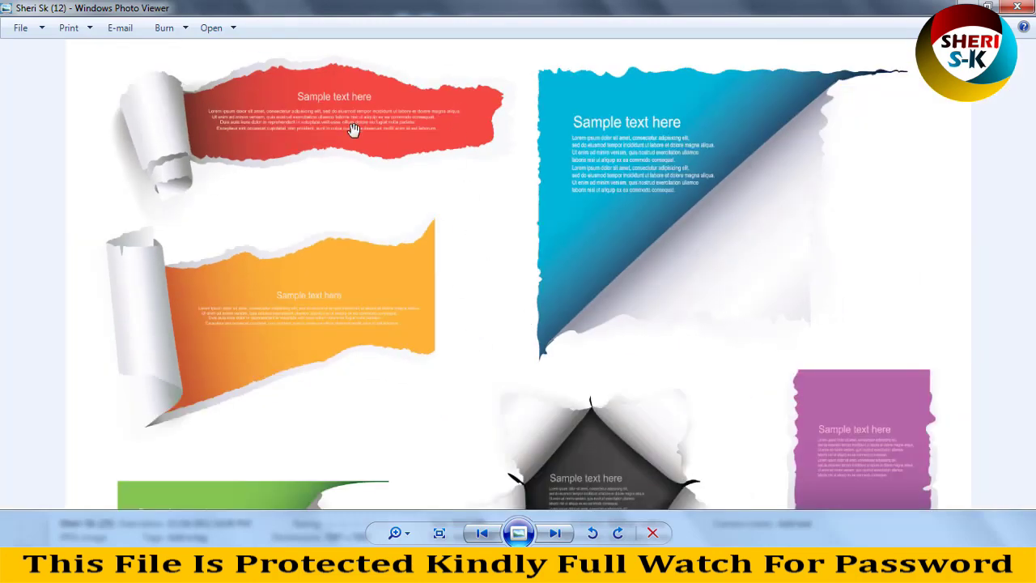
scroll(353, 130, "up", 2)
scroll(348, 294, "down", 1)
scroll(364, 227, "up", 2)
scroll(597, 358, "down", 2)
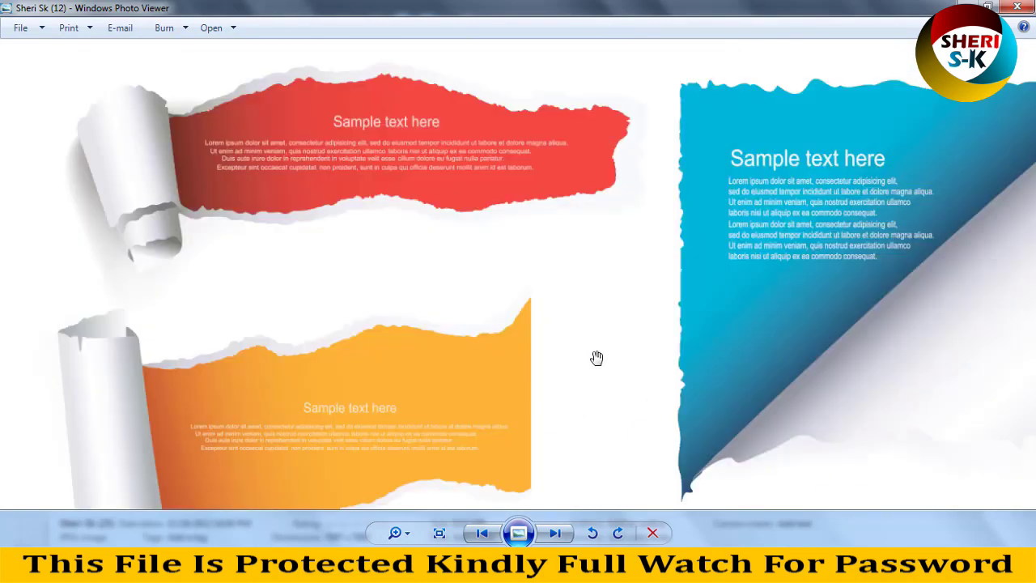
scroll(597, 357, "down", 2)
scroll(624, 356, "up", 1)
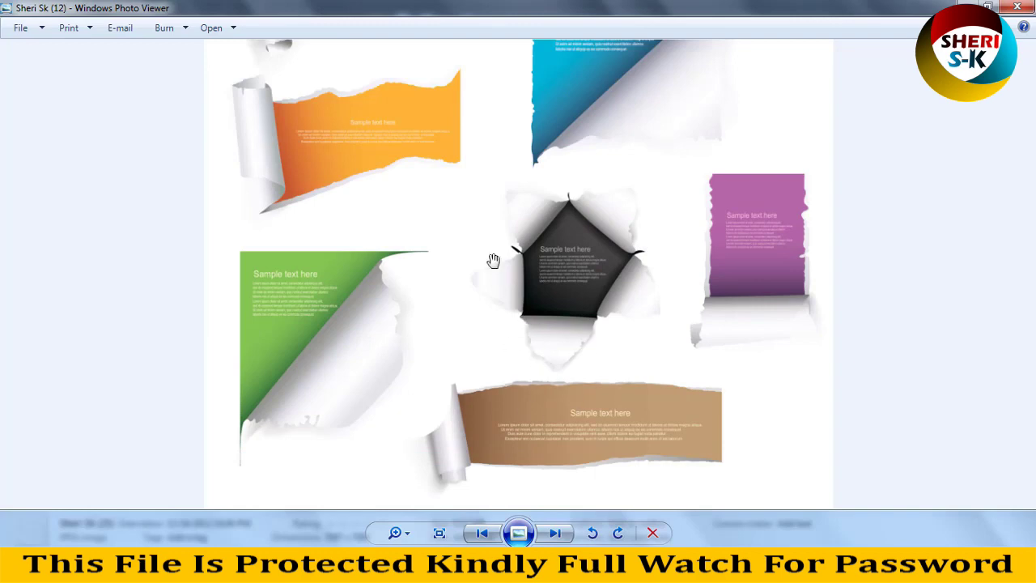
- Page on past the red, TORNPAPER copy-space and paper-collection images to the brown torn-hole set
left_click(553, 533)
left_click(554, 533)
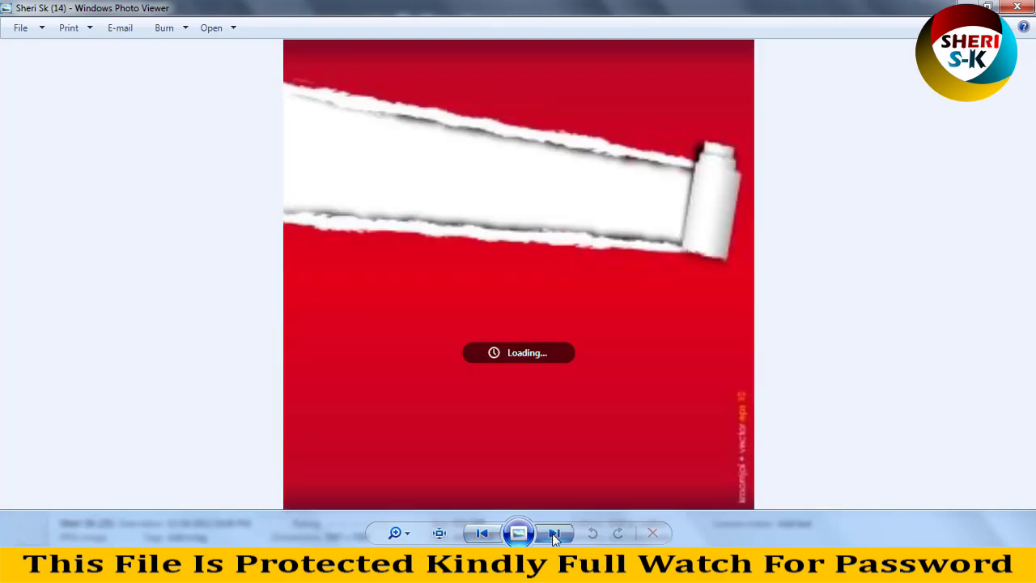
left_click(553, 533)
left_click(483, 533)
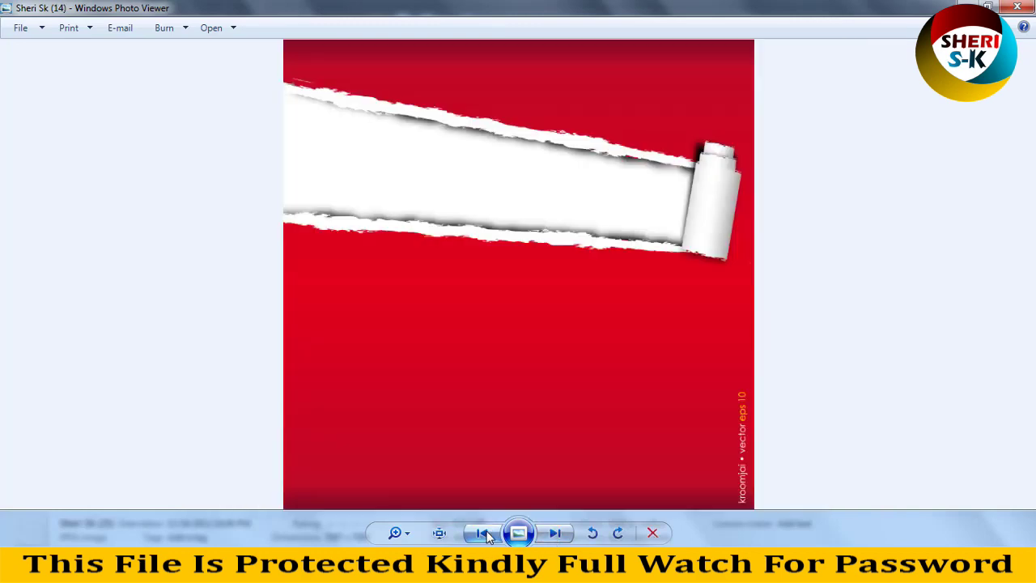
left_click(568, 531)
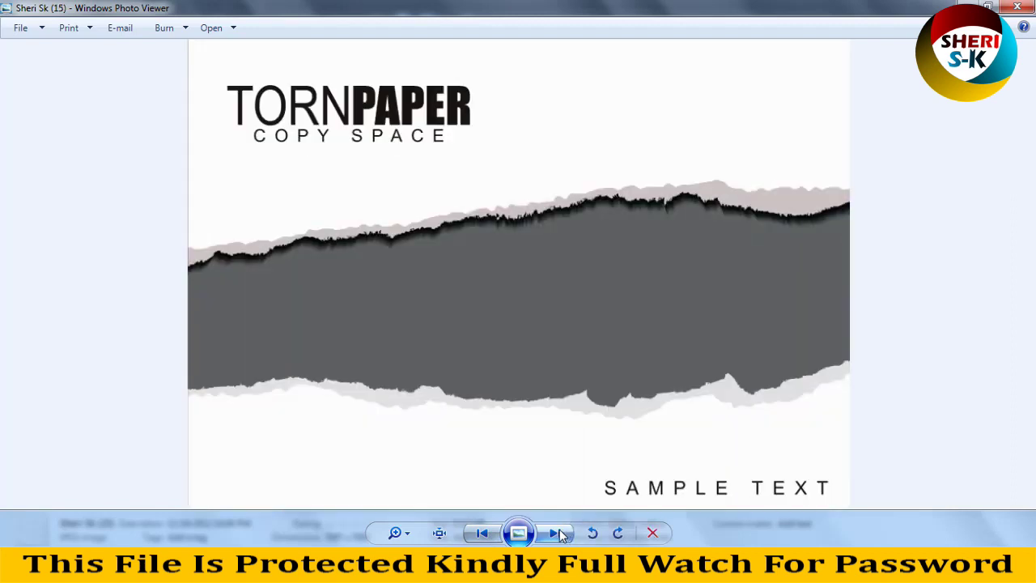
left_click(560, 533)
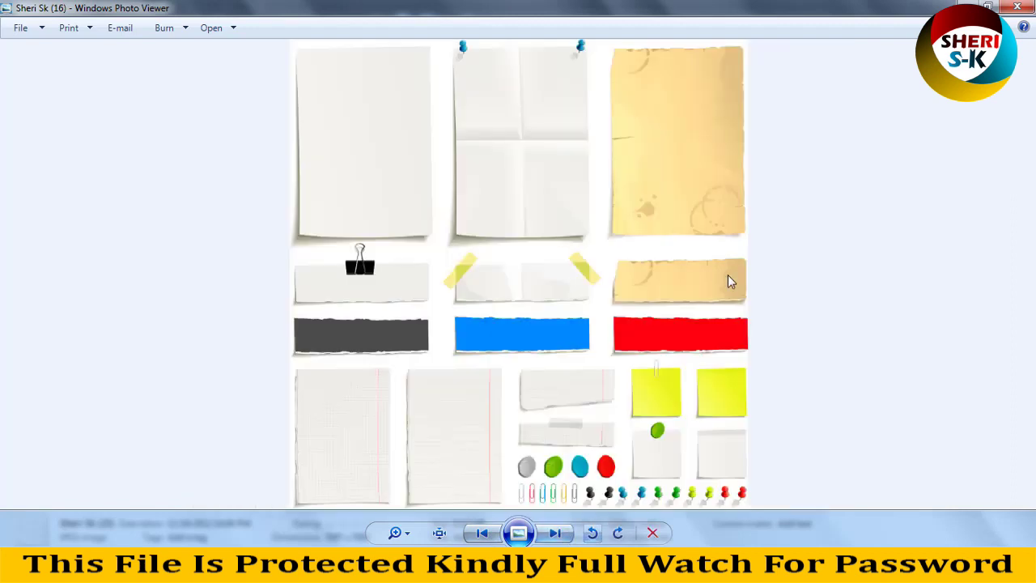
left_click(555, 530)
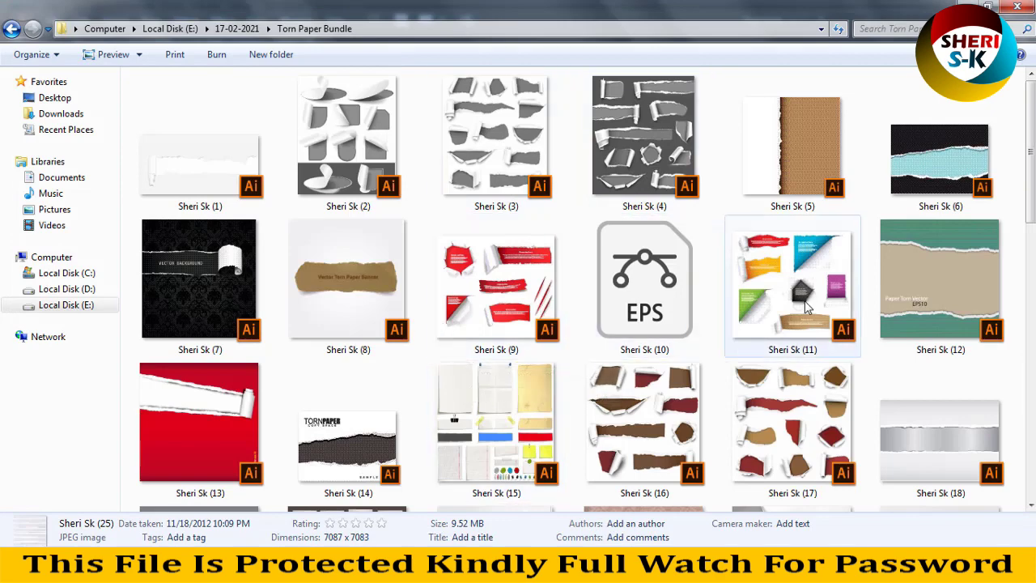
- Drag the colourful torn-paper EPS from Explorer onto Illustrator to open it there
left_click_drag(746, 344, 413, 118)
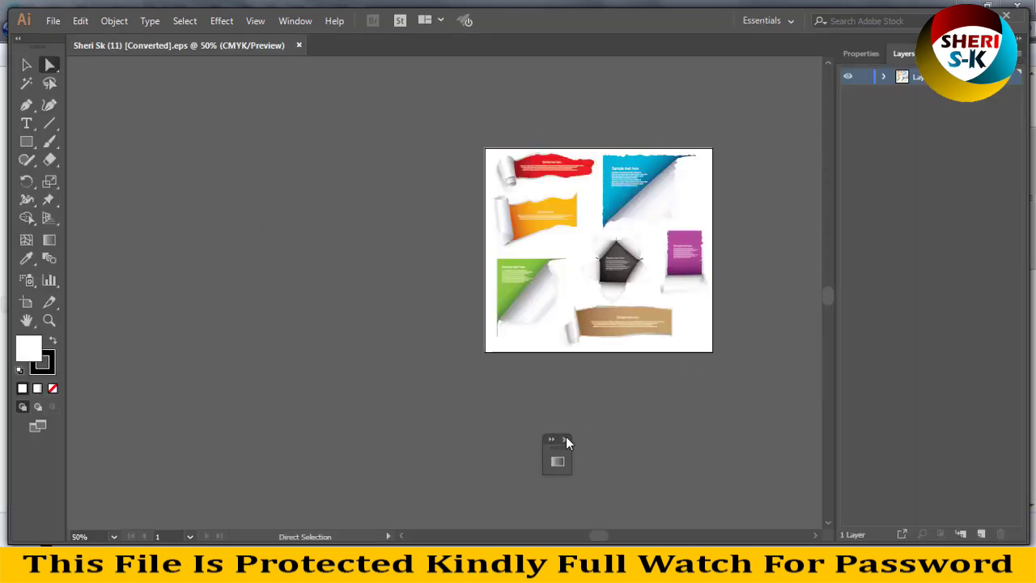
- Close the stray panel, expand Layer 1 and its sublayer, and select one banner group
left_click(565, 439)
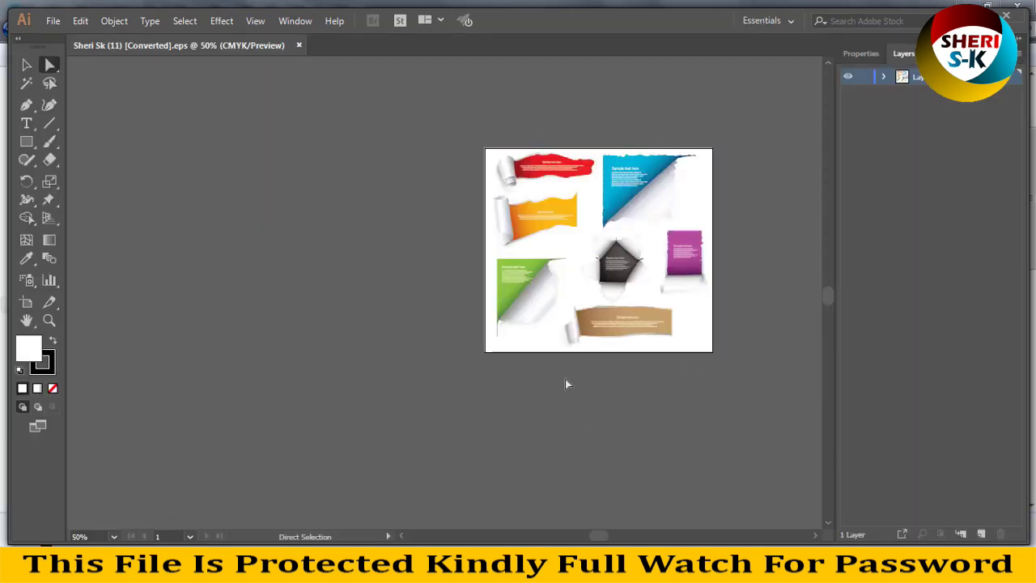
left_click(885, 77)
left_click(902, 93)
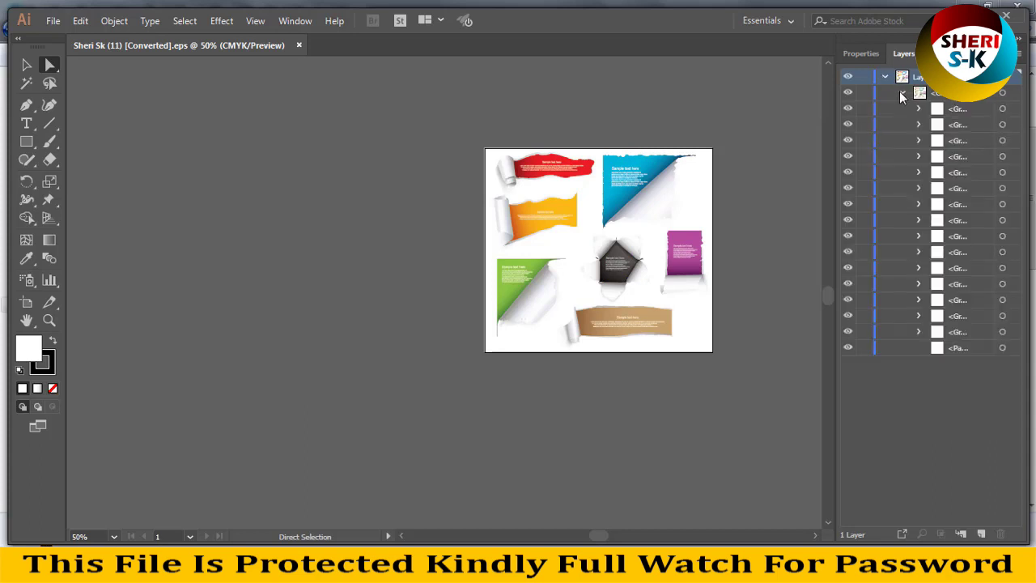
left_click(955, 156)
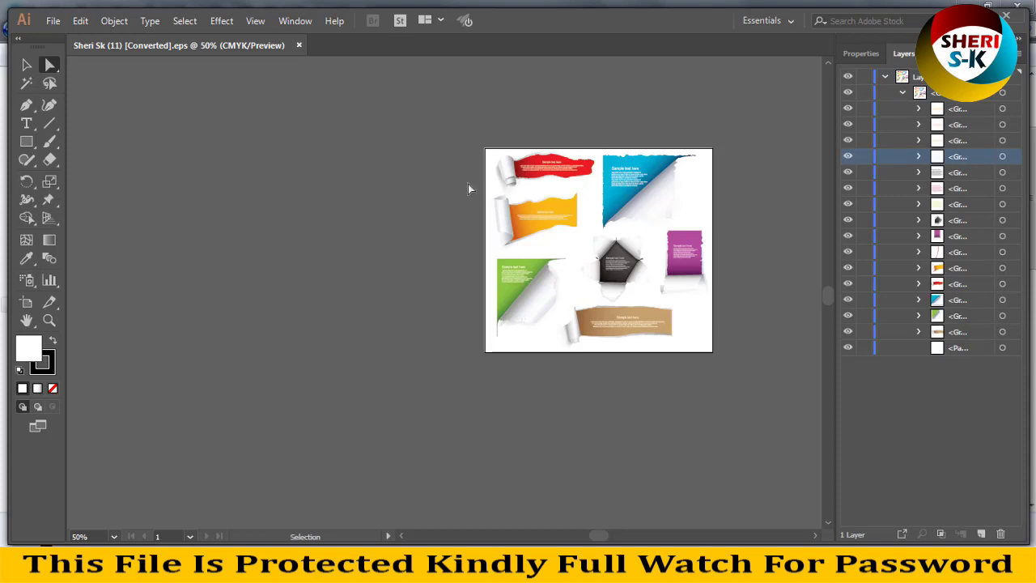
- Zoom in to 150% and pan until the red banner sits near the upper left
key("ctrl+1")
key("ctrl+plus")
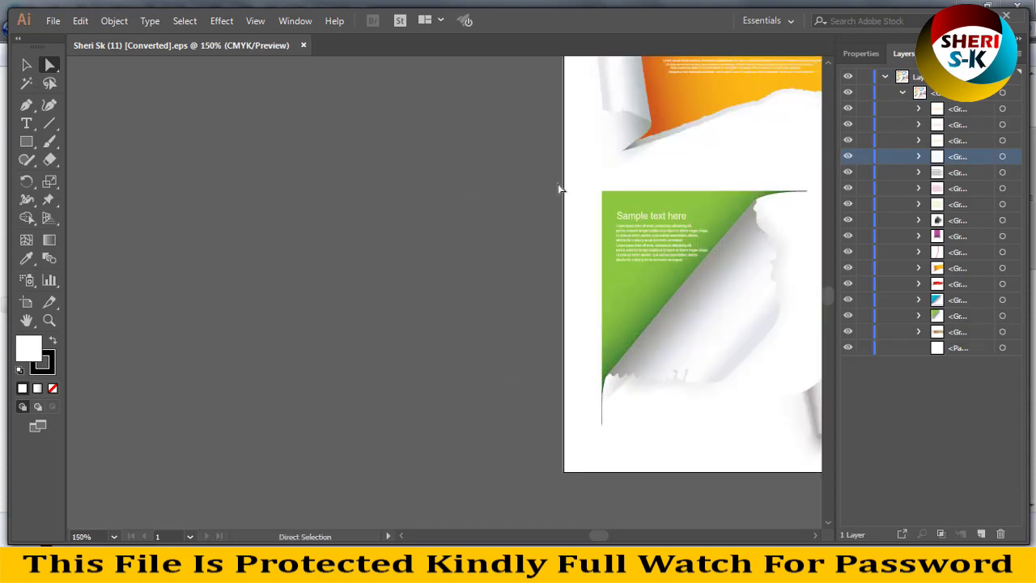
left_click_drag(458, 227, 284, 337)
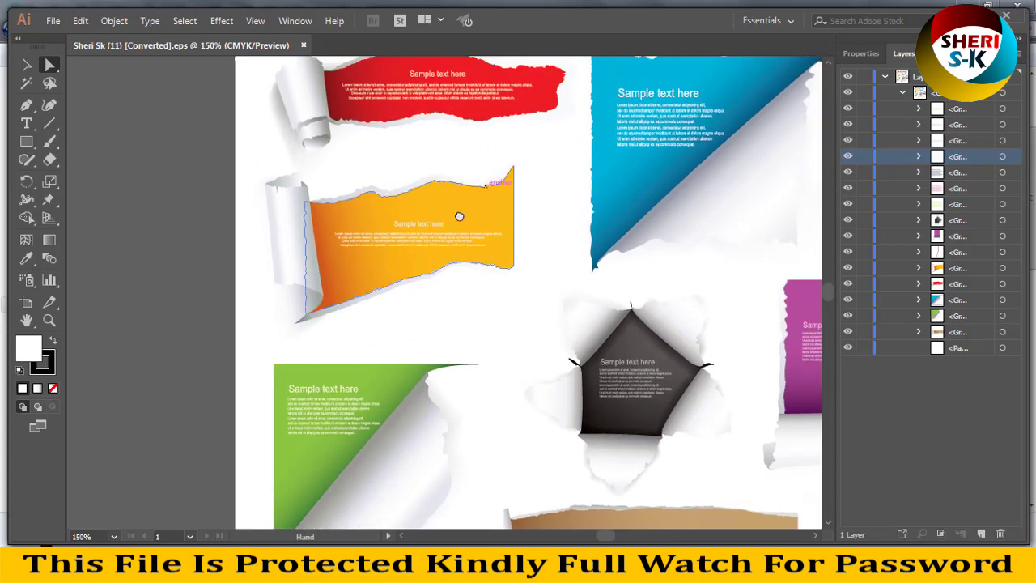
left_click_drag(458, 218, 405, 296)
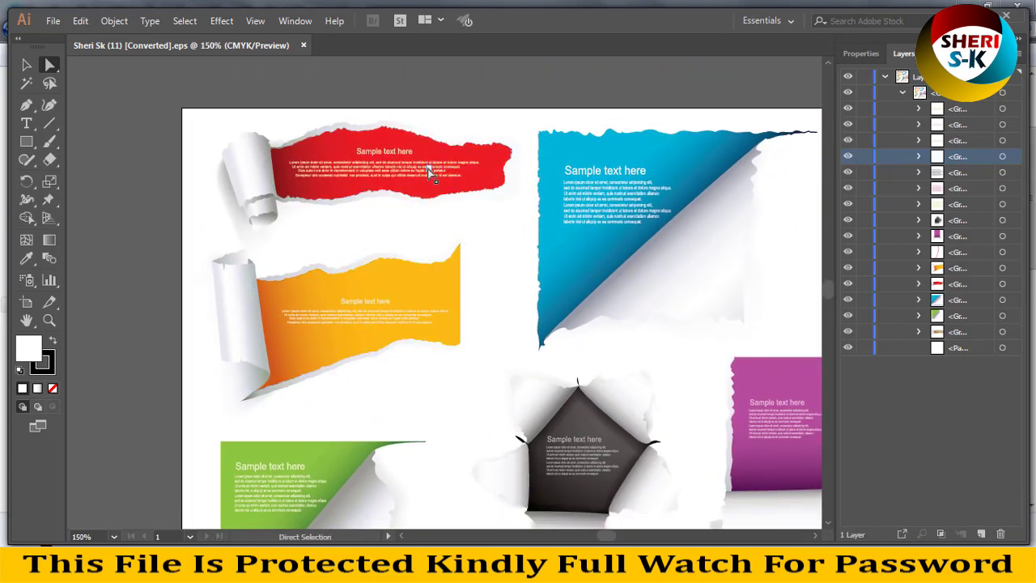
- Switch to the Selection tool, then to Direct Selection, and select the red banner's shape
left_click(29, 67)
left_click(48, 64)
left_click(343, 151)
- Switch the red banner's fill from solid colour to a gradient
double_click(28, 348)
key("Escape")
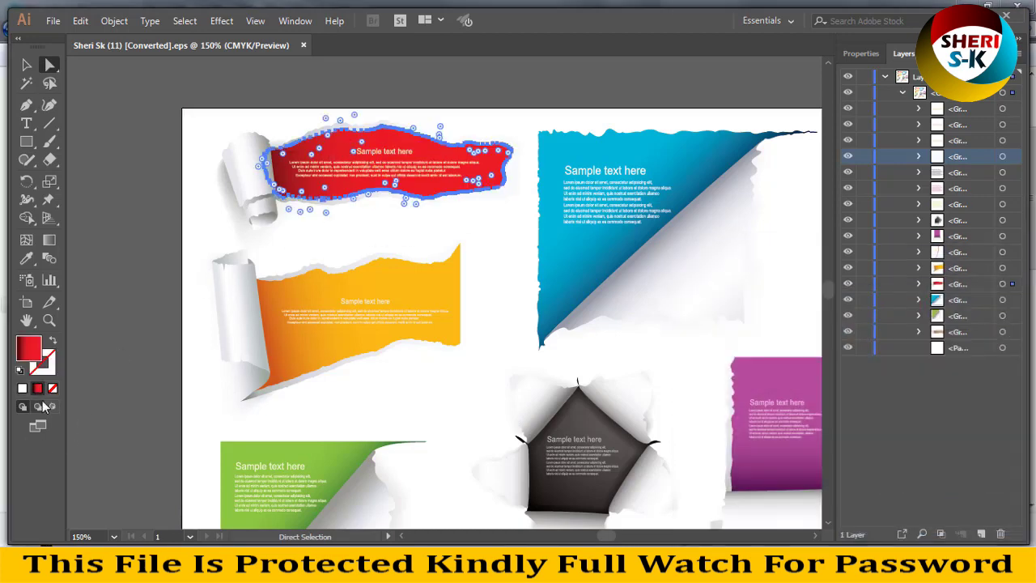
left_click(23, 389)
left_click(37, 390)
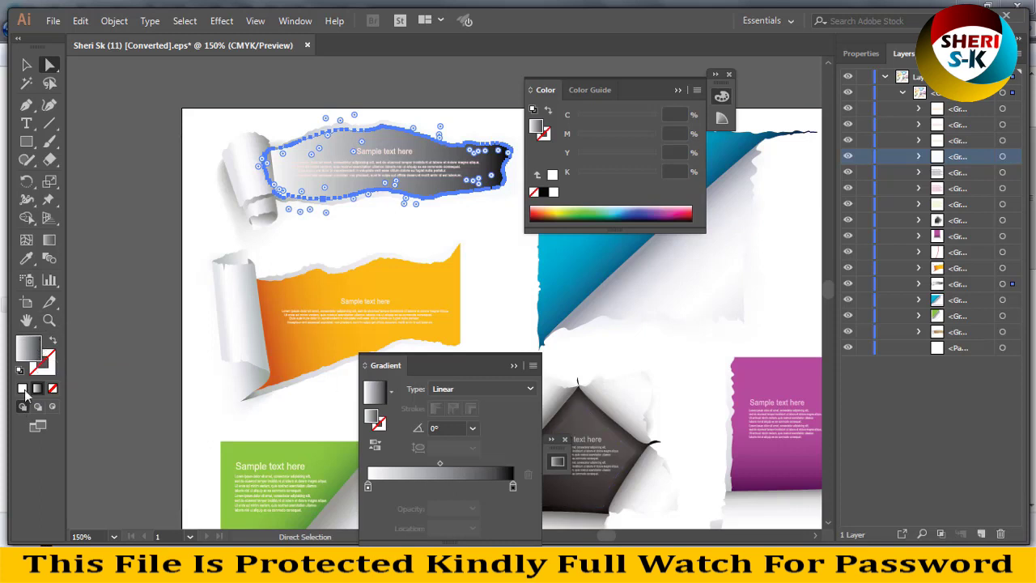
- Try the Radial Gradient 2 and Linear Gradient 2 presets, settling on orange Radial Gradient 2
left_click(392, 392)
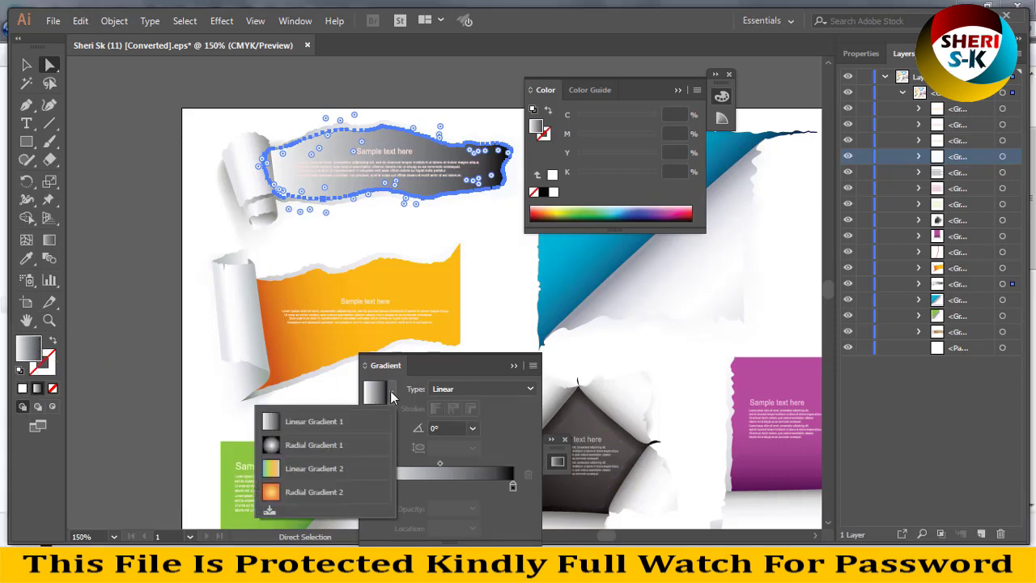
left_click(283, 486)
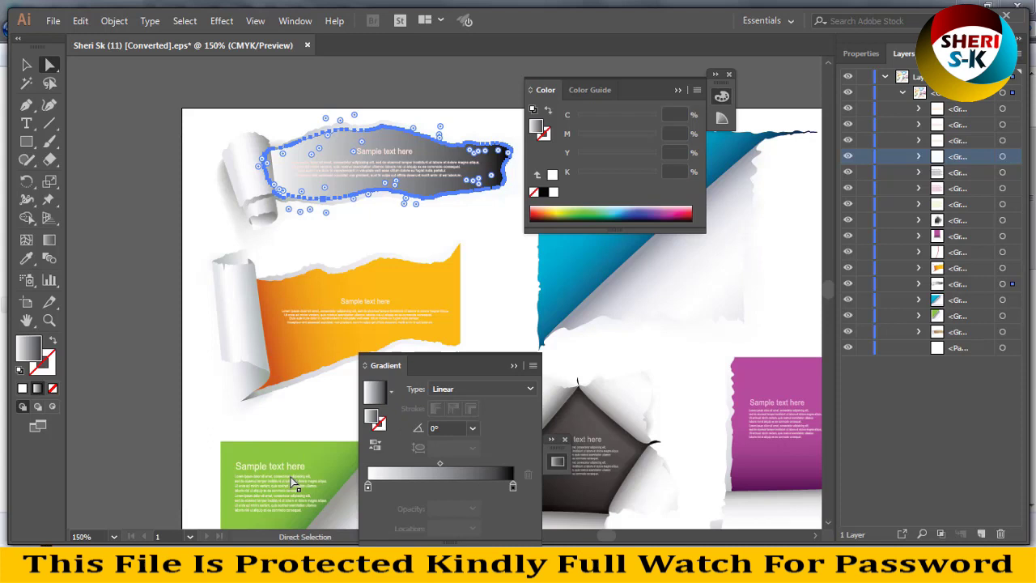
left_click(392, 392)
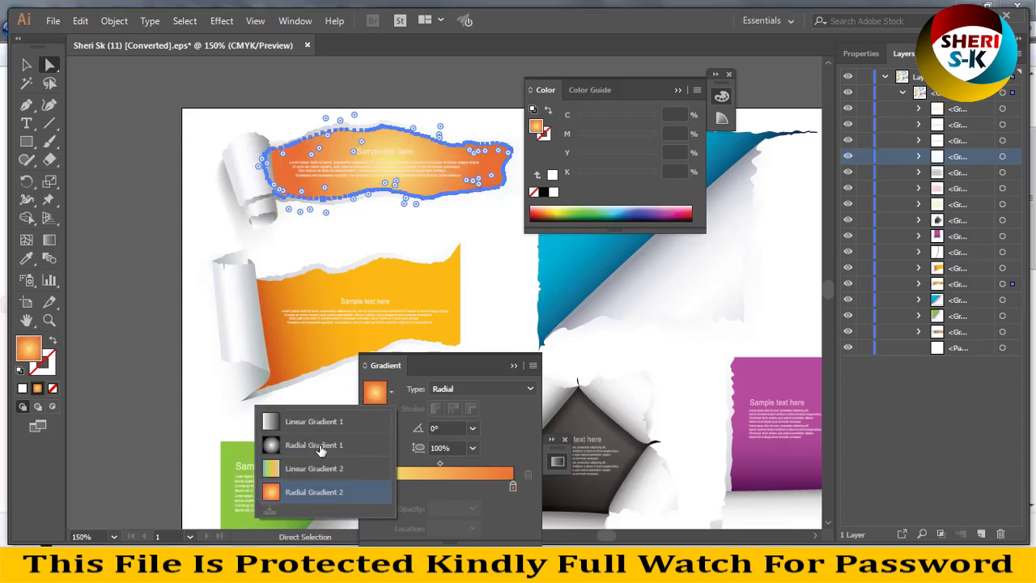
left_click(306, 472)
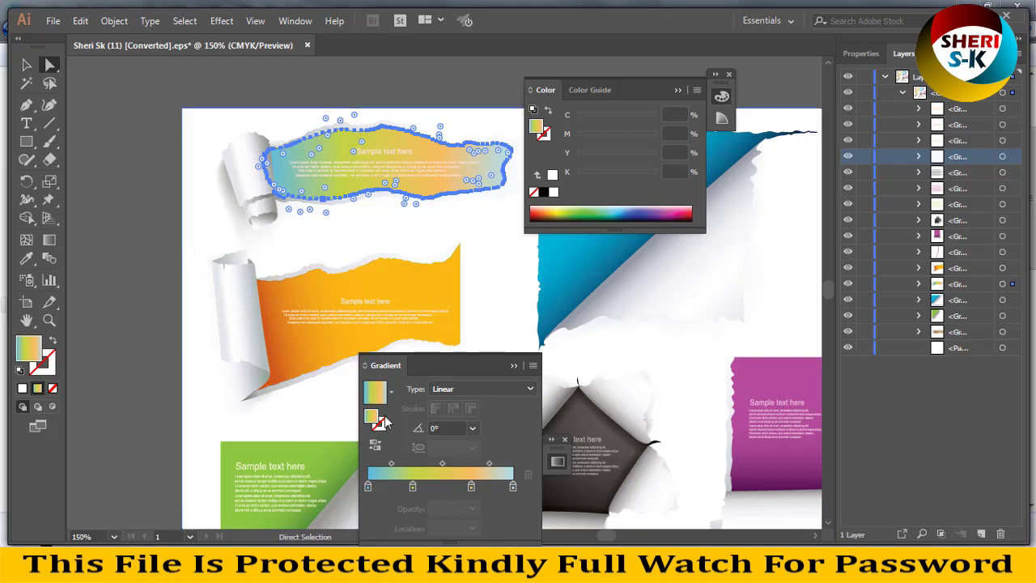
left_click(392, 392)
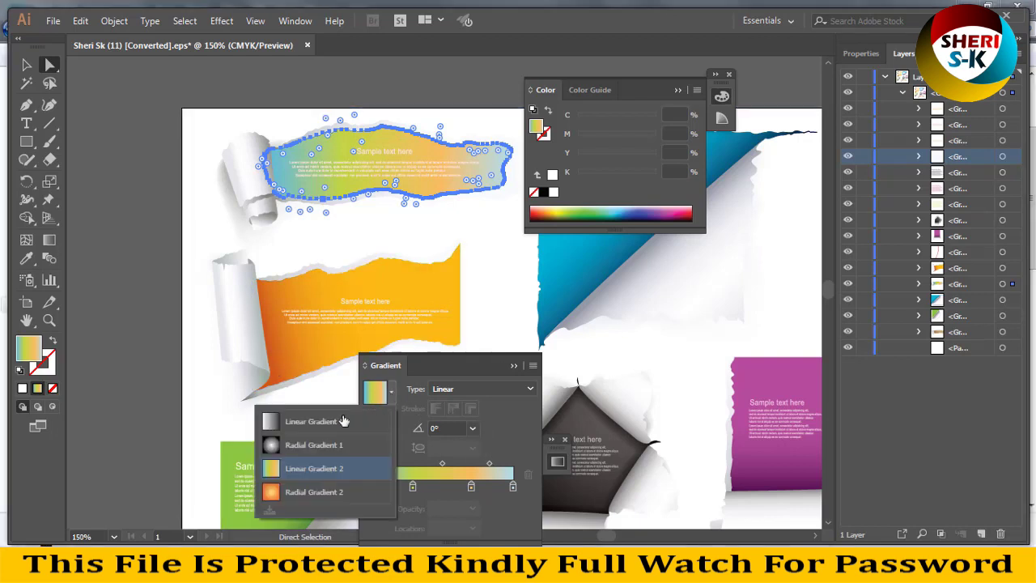
left_click(308, 494)
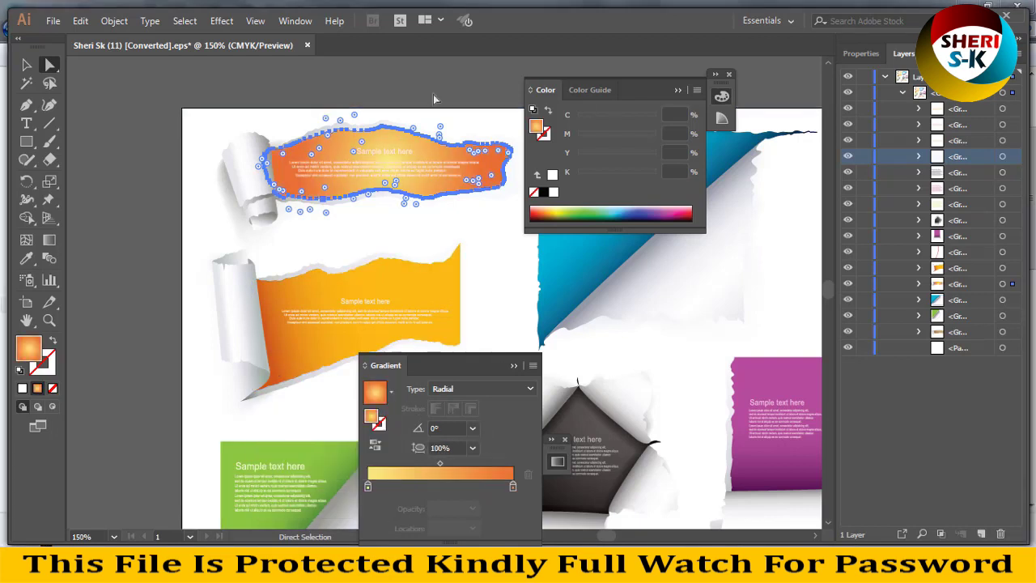
- Replace the banner's gradient with solid red (C0 M100 Y100 K0.09), then deselect it
left_click(514, 366)
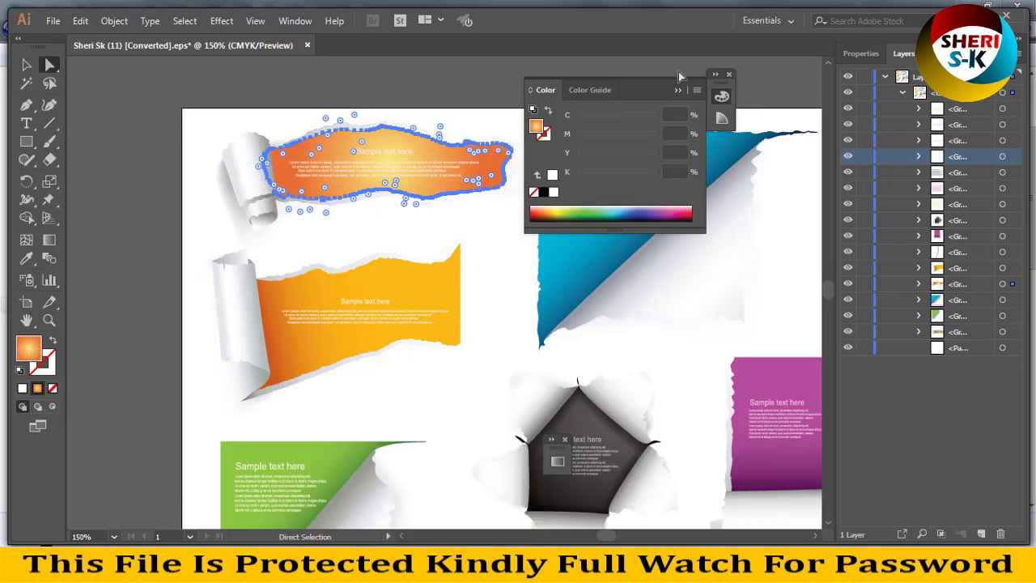
left_click(677, 92)
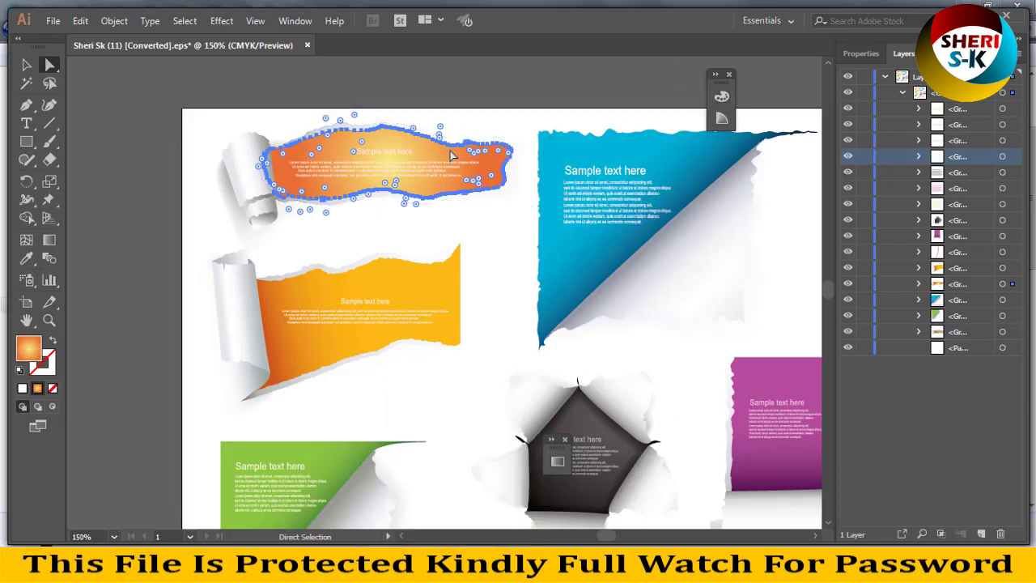
scroll(538, 293, "down", 4)
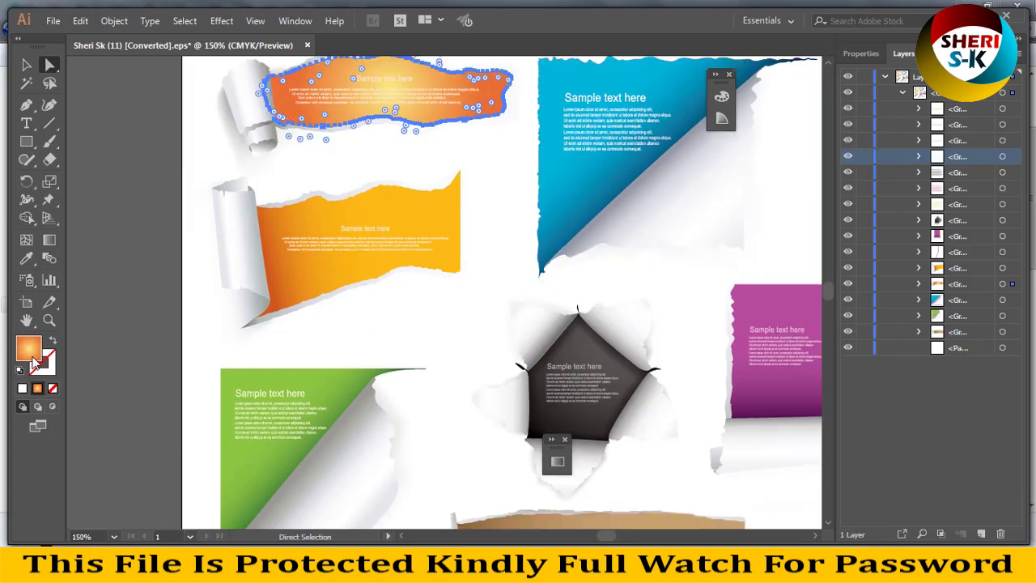
left_click(22, 389)
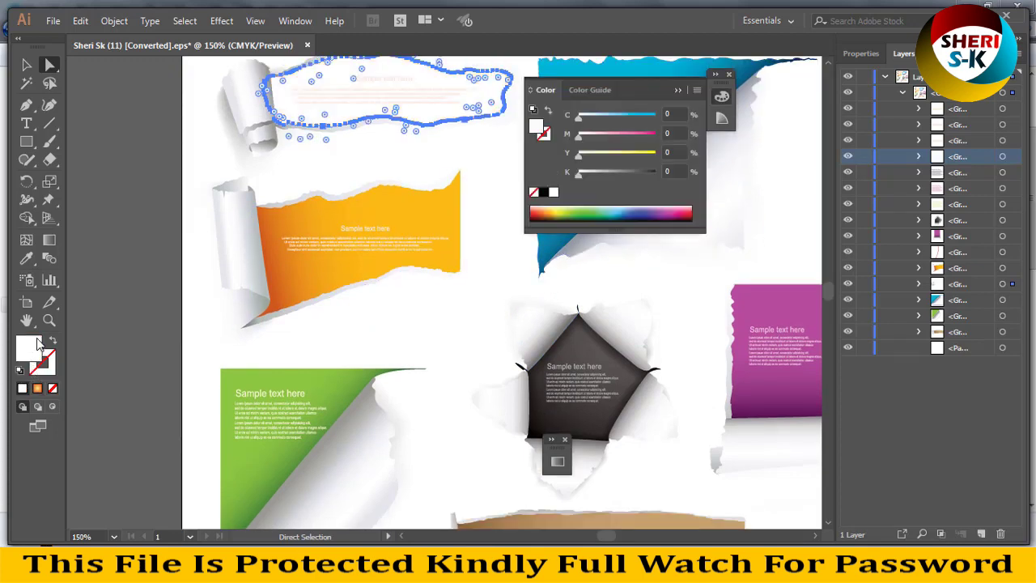
double_click(36, 344)
left_click(880, 308)
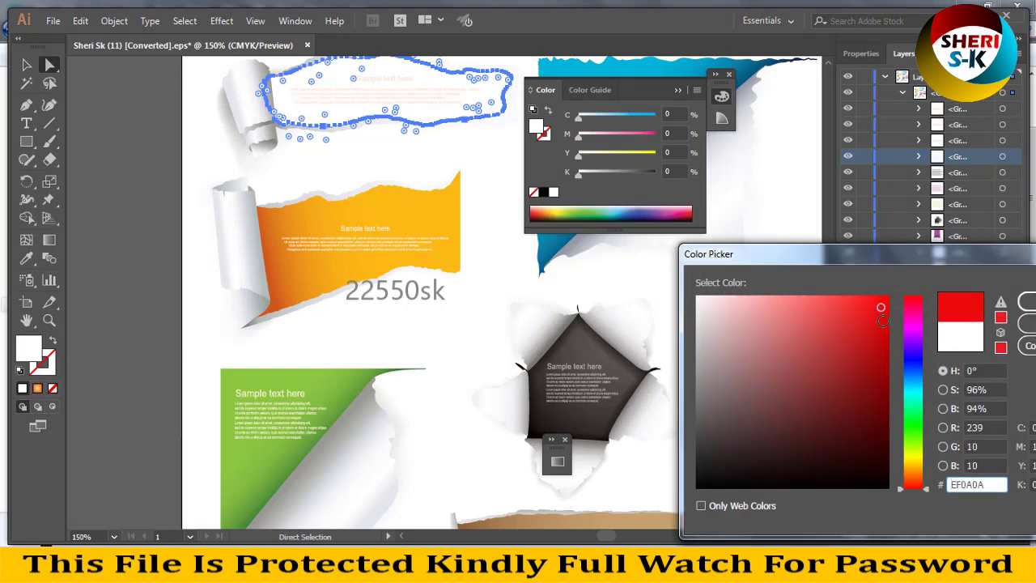
left_click(1027, 302)
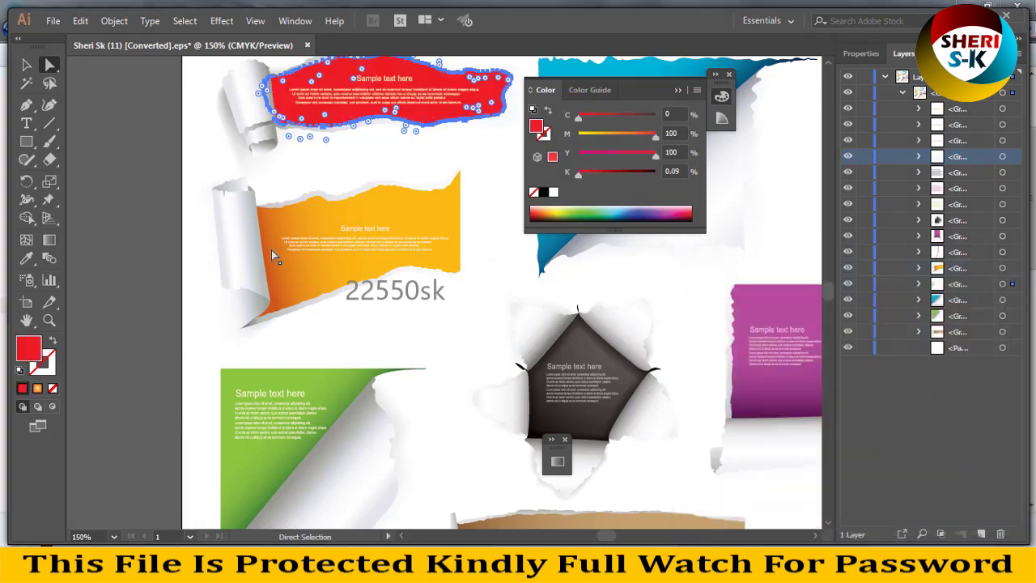
left_click(127, 209)
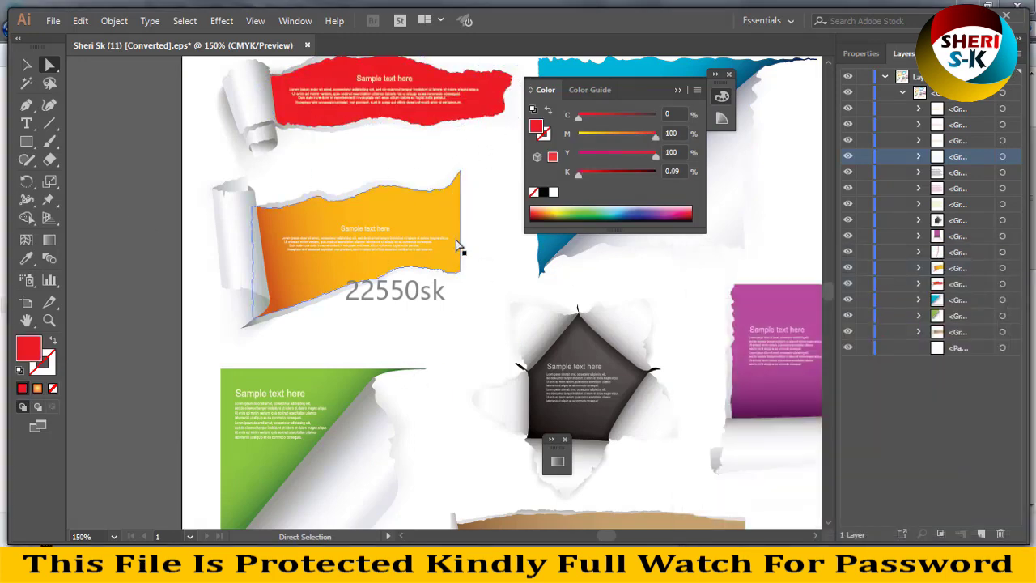
scroll(460, 248, "down", 2)
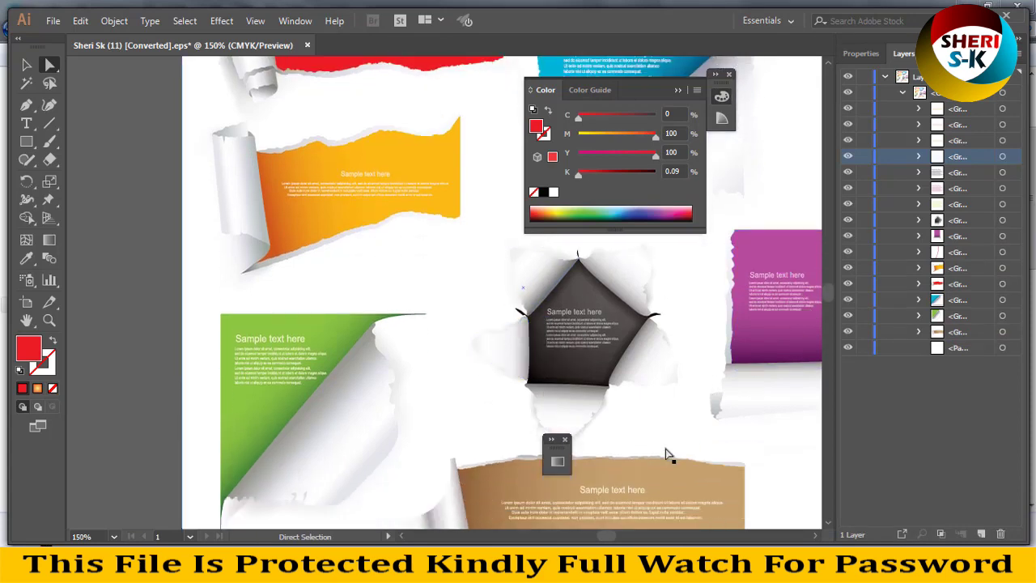
scroll(720, 421, "right", 5)
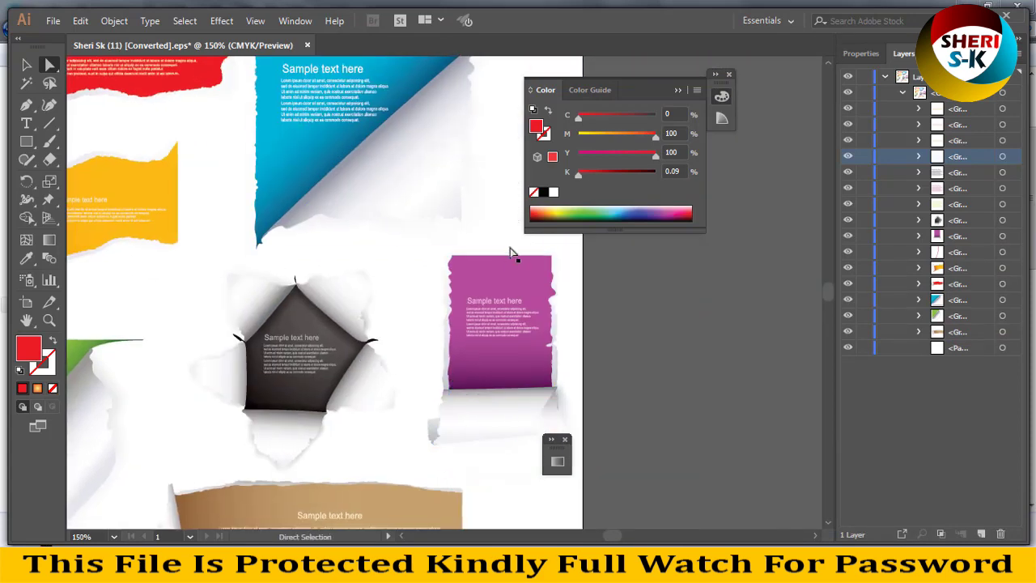
left_click_drag(307, 359, 699, 224)
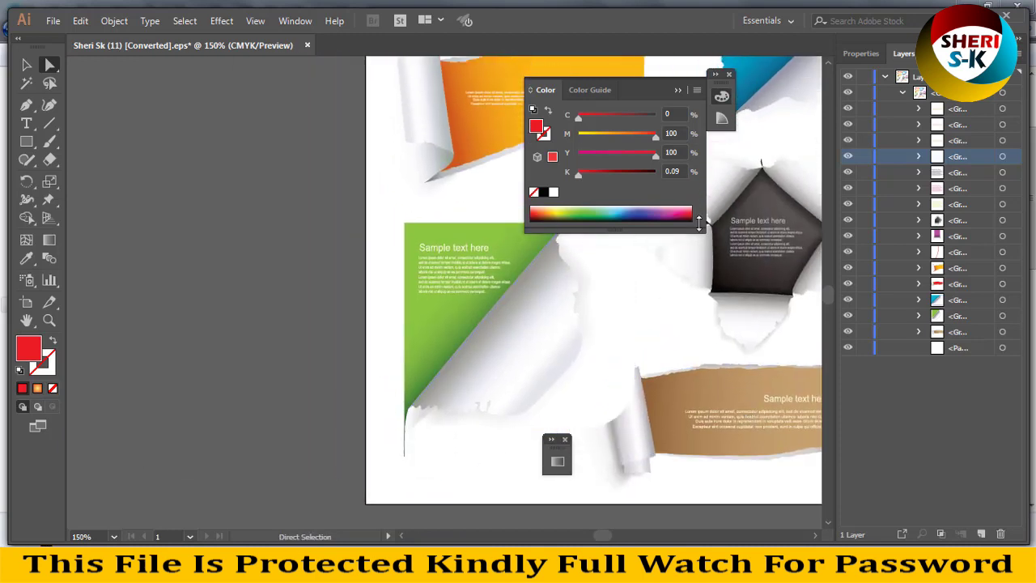
left_click(680, 88)
- Close the Color panel and the EPS without saving, returning to the Torn Paper Bundle folder
left_click(729, 74)
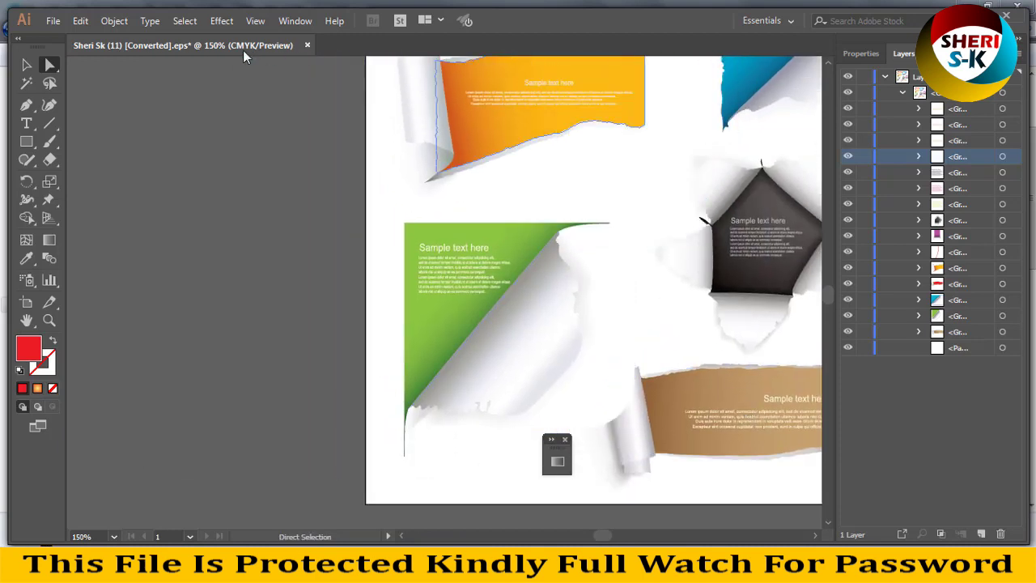
left_click(307, 46)
left_click(612, 305)
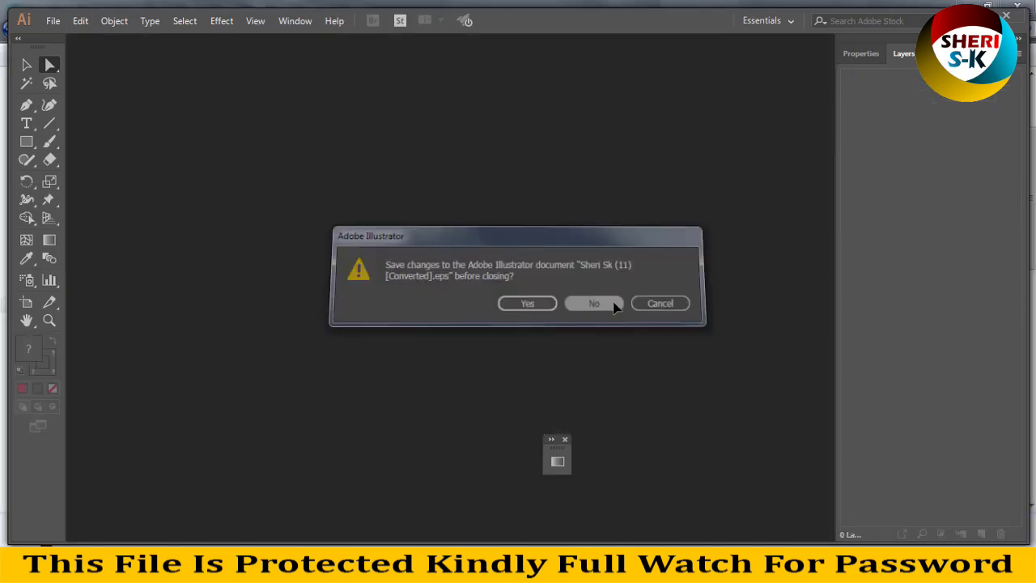
left_click(275, 567)
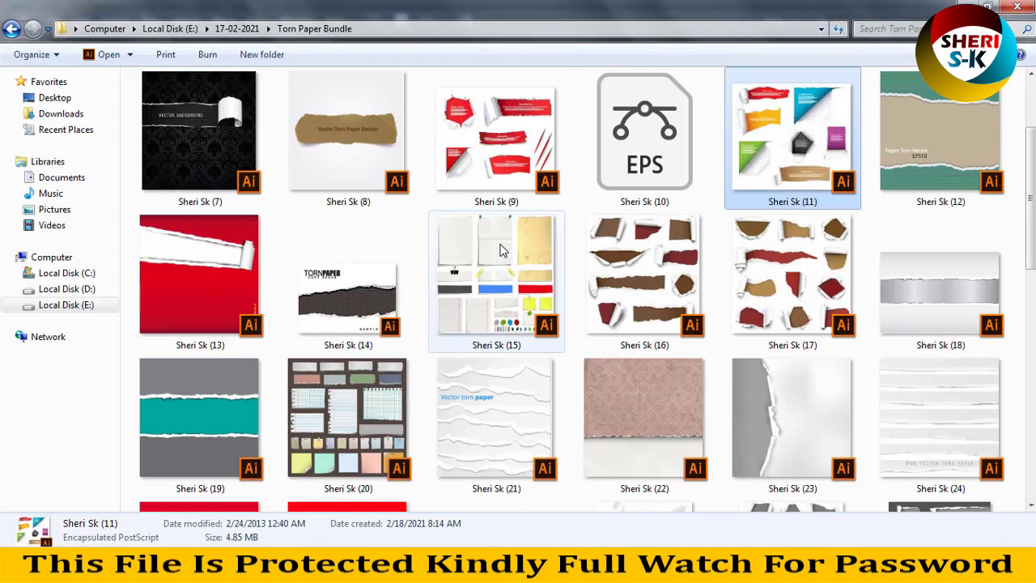
- Select Sheri Sk (7) for its details, then browse the bundle's Ai and JPEG files
scroll(500, 251, "up", 2)
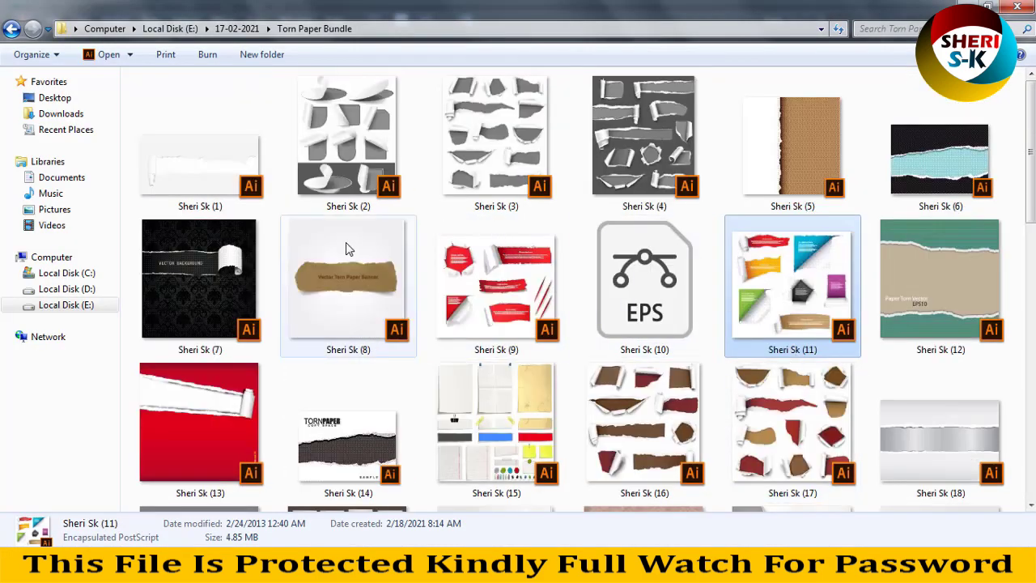
left_click(242, 273)
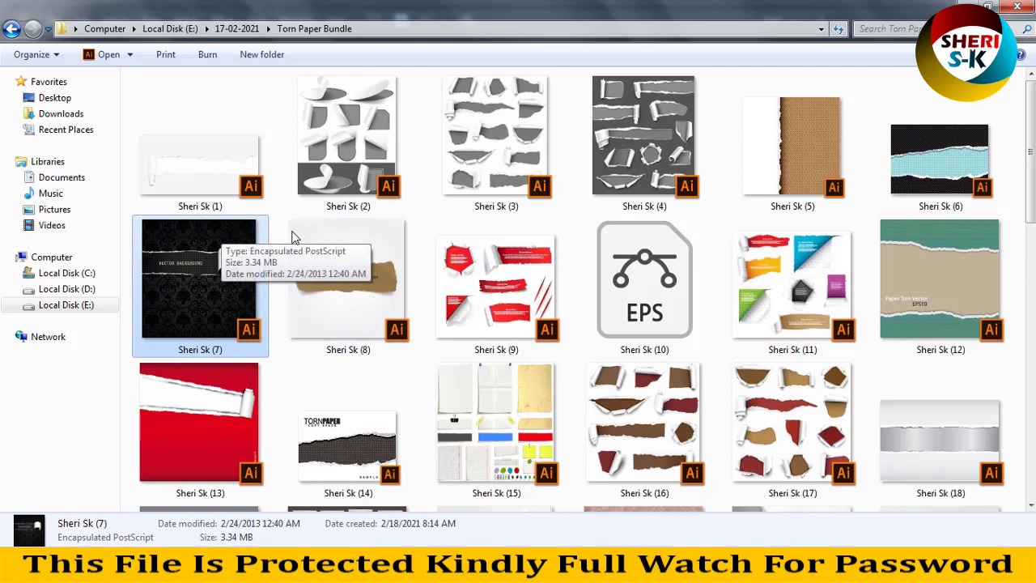
scroll(890, 226, "down", 3)
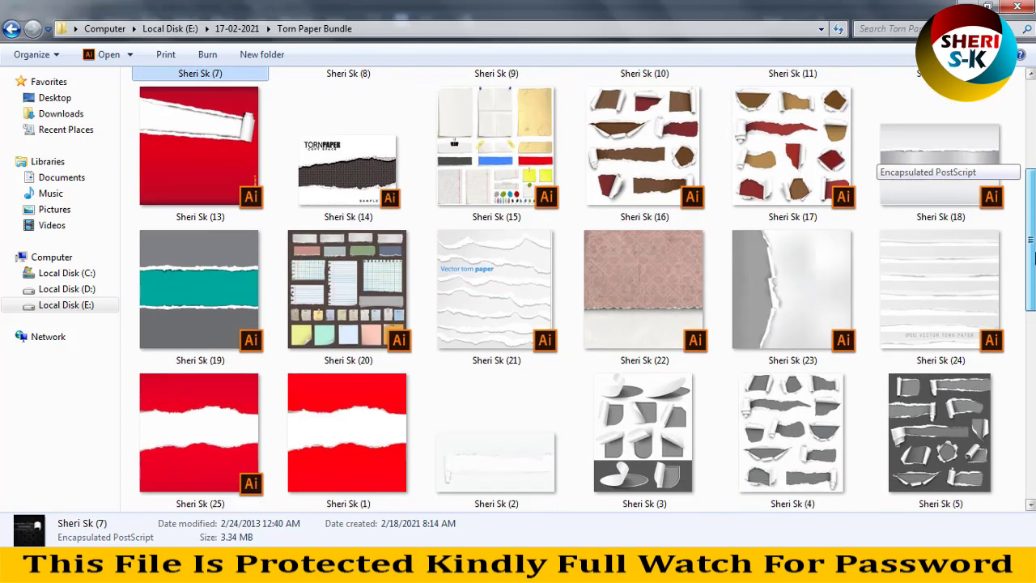
scroll(882, 158, "down", 6)
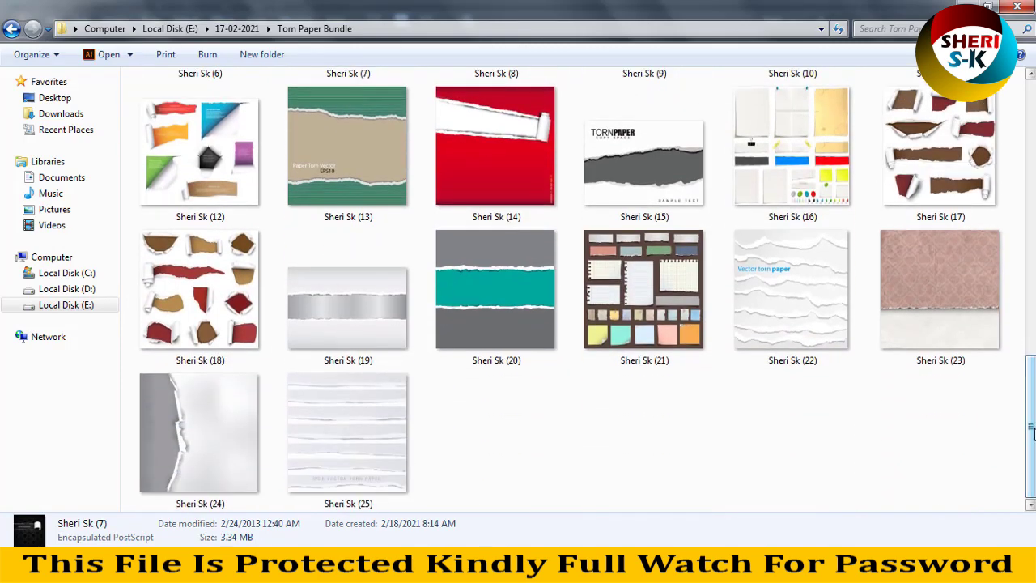
left_click_drag(1033, 433, 1033, 344)
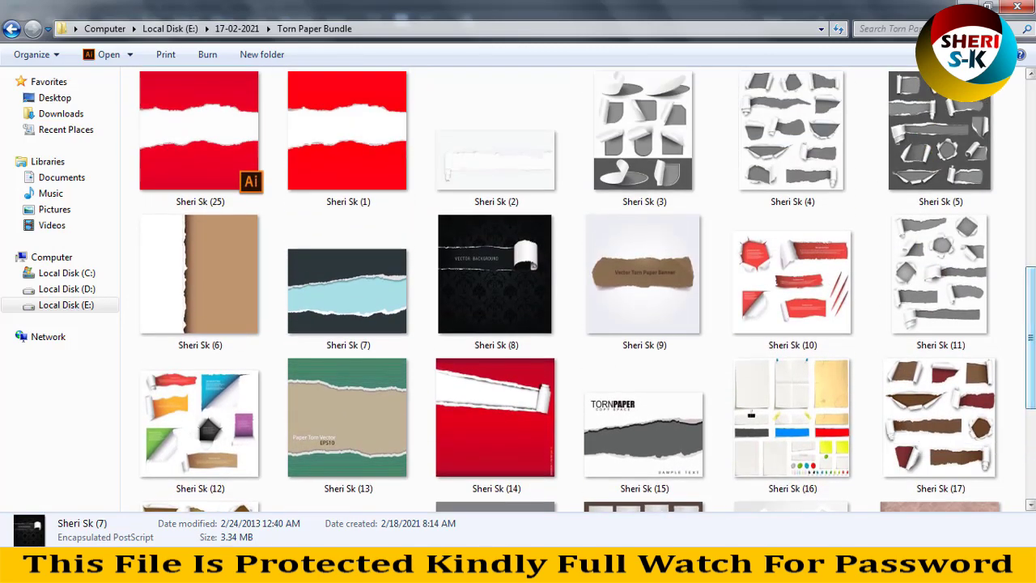
scroll(909, 354, "up", 5)
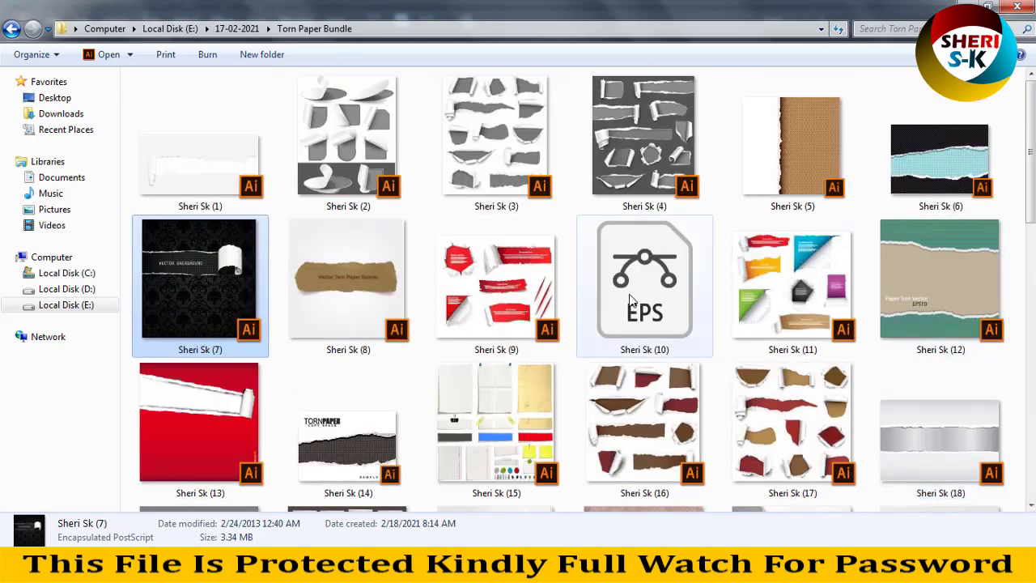